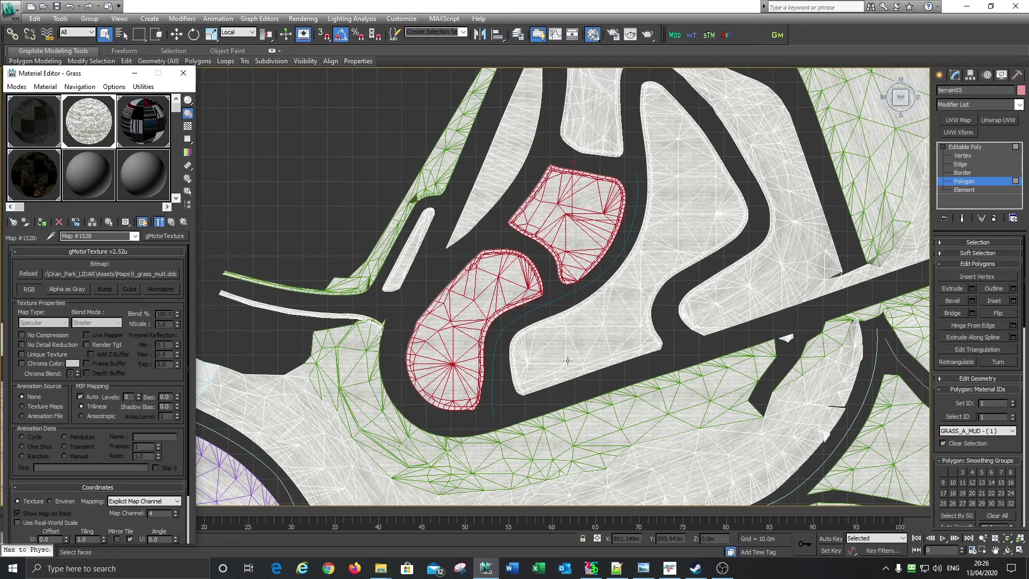
# Step: Examine how the specular grass texture flows across the infield and outer terrain around the track
pyautogui.moveTo(696, 333); pyautogui.dragTo(616, 429, button='middle')
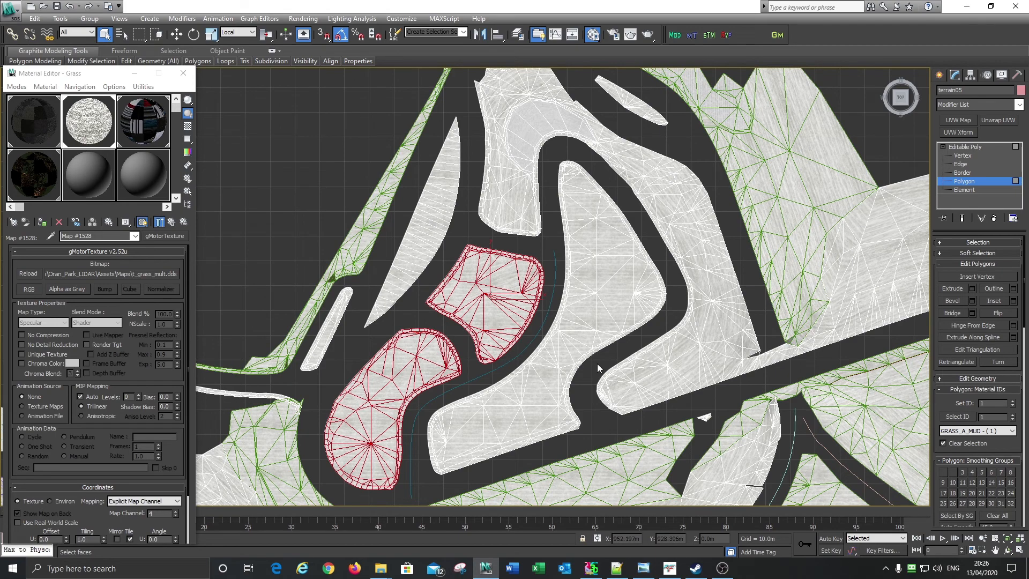
pyautogui.moveTo(643, 403); pyautogui.dragTo(491, 324, button='middle')
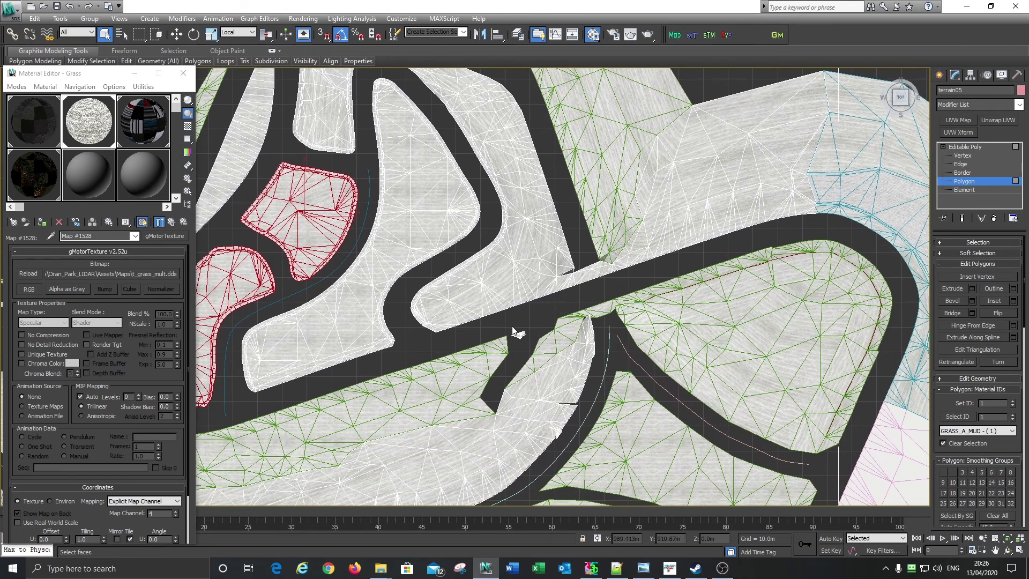
pyautogui.scroll(3, 633, 340)
pyautogui.moveTo(630, 355); pyautogui.dragTo(816, 270, button='middle')
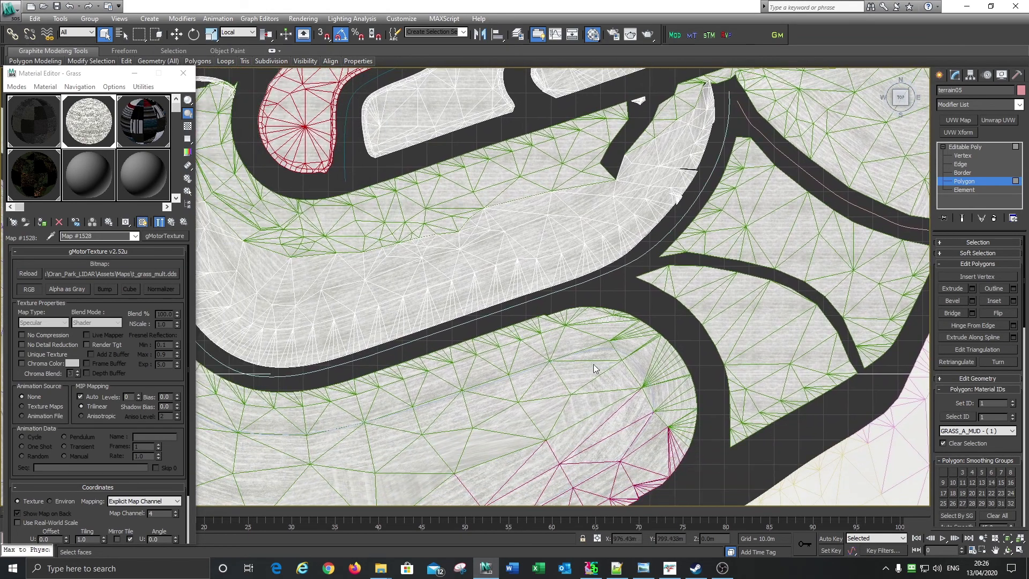
pyautogui.moveTo(555, 387); pyautogui.dragTo(748, 271, button='middle')
pyautogui.moveTo(614, 336); pyautogui.dragTo(709, 278, button='middle')
pyautogui.moveTo(530, 292); pyautogui.dragTo(684, 272, button='middle')
pyautogui.moveTo(588, 293); pyautogui.dragTo(679, 367, button='middle')
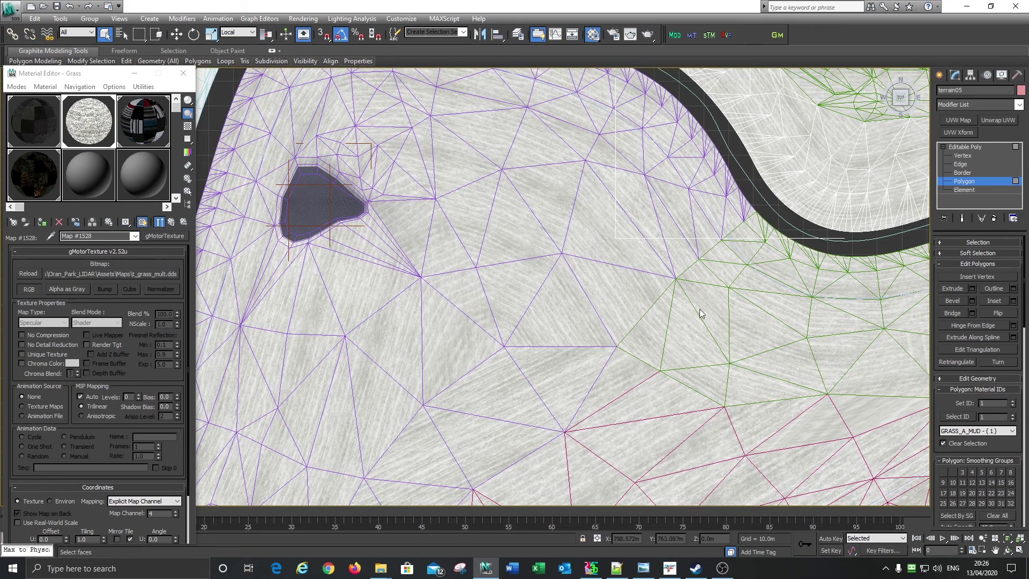
pyautogui.moveTo(449, 223); pyautogui.dragTo(587, 204, button='middle')
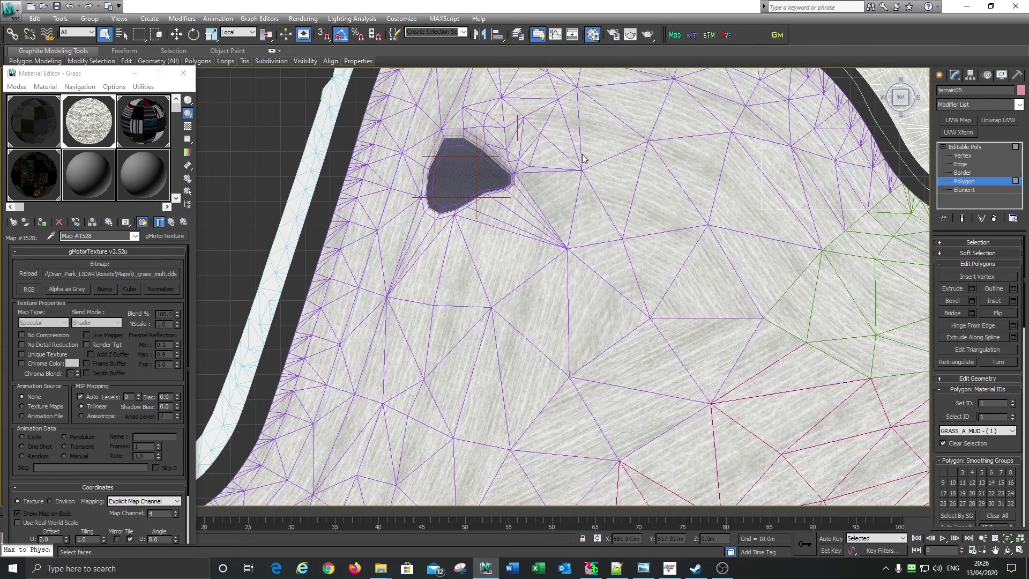
pyautogui.moveTo(447, 346); pyautogui.dragTo(501, 198, button='middle')
pyautogui.moveTo(478, 303); pyautogui.dragTo(523, 239, button='middle')
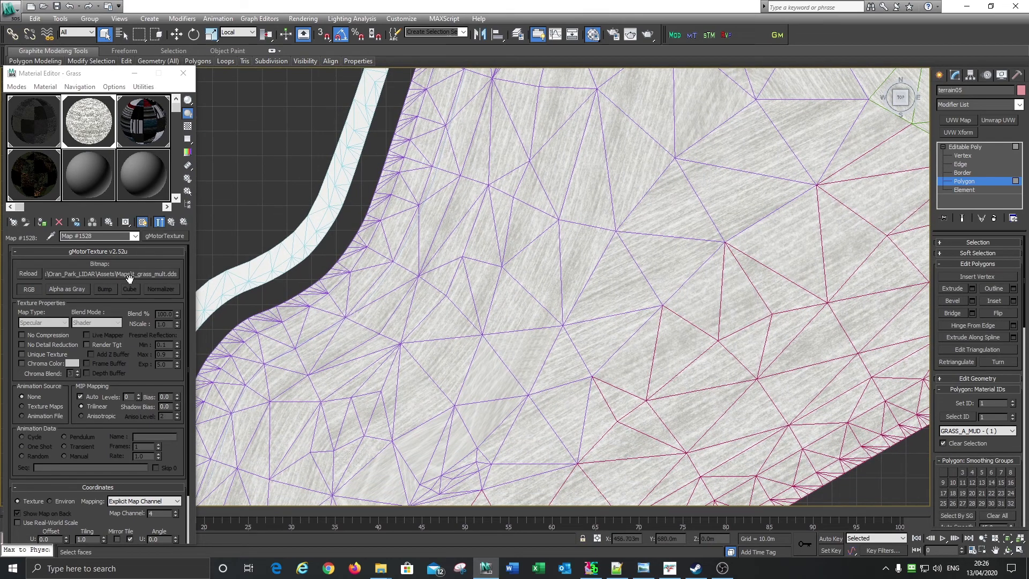
# Step: Return from the specular map to its parent material GRASS_A_MUD and save the scene
pyautogui.click(172, 224)
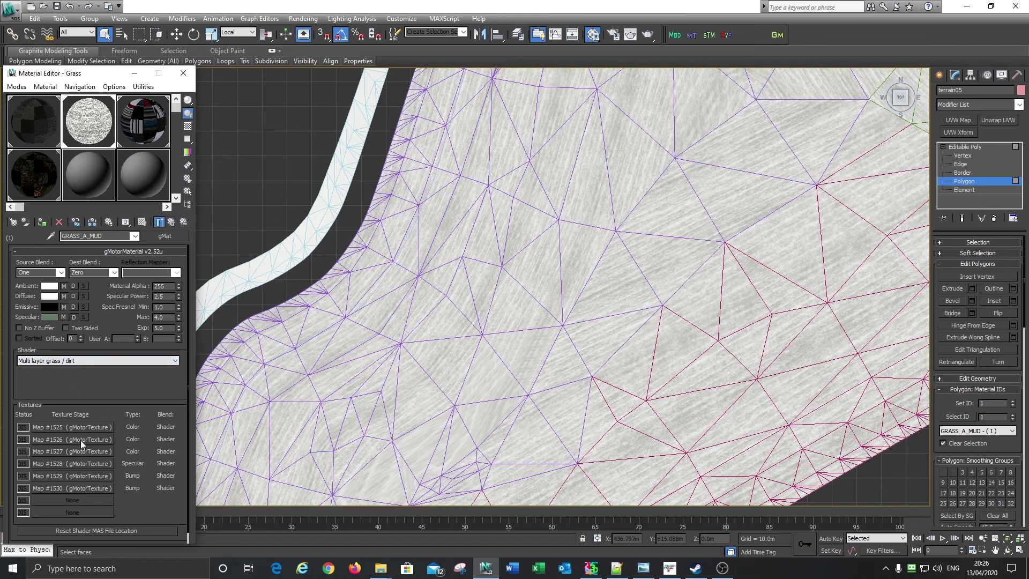
pyautogui.hotkey('ctrl', 's')
# Step: Survey the grass areas along the circuit and reopen the specular Map #1528 of GRASS_A_MUD
pyautogui.moveTo(554, 261); pyautogui.dragTo(416, 427, button='middle')
pyautogui.moveTo(631, 349); pyautogui.dragTo(340, 364, button='middle')
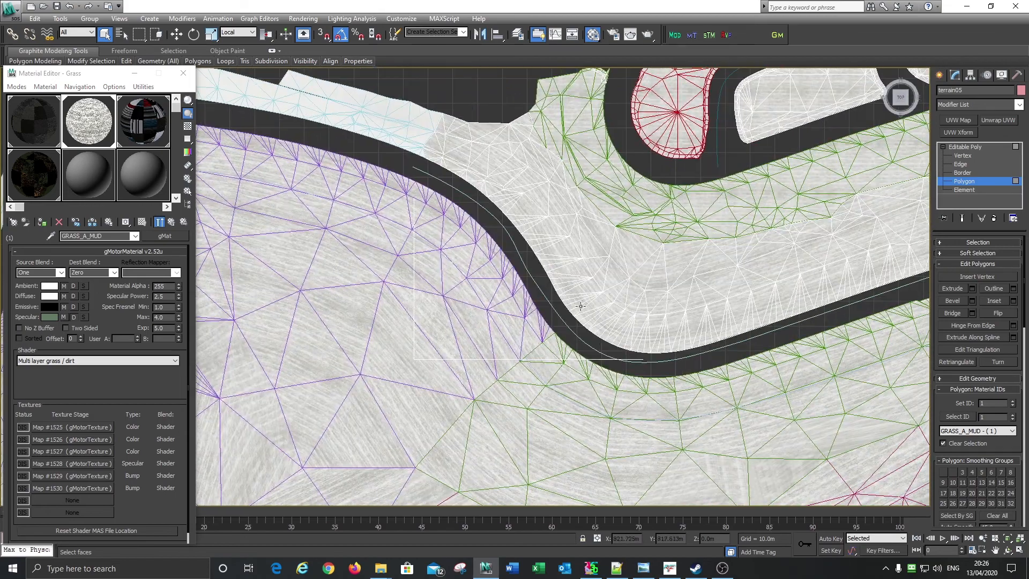
pyautogui.moveTo(582, 300); pyautogui.dragTo(526, 461, button='middle')
pyautogui.moveTo(620, 302); pyautogui.dragTo(481, 470, button='middle')
pyautogui.moveTo(596, 297); pyautogui.dragTo(587, 433, button='middle')
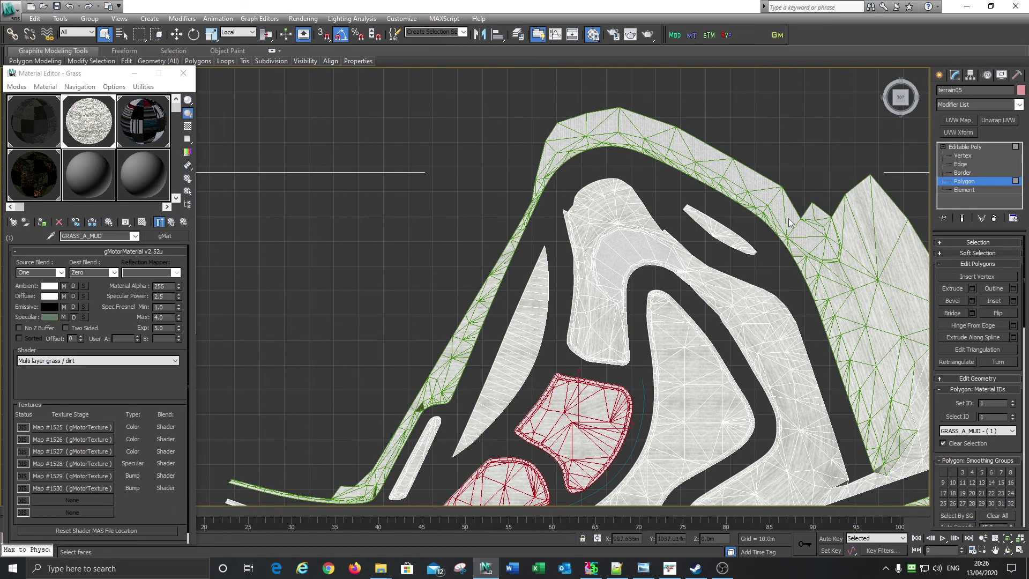
pyautogui.moveTo(599, 346); pyautogui.dragTo(696, 182, button='middle')
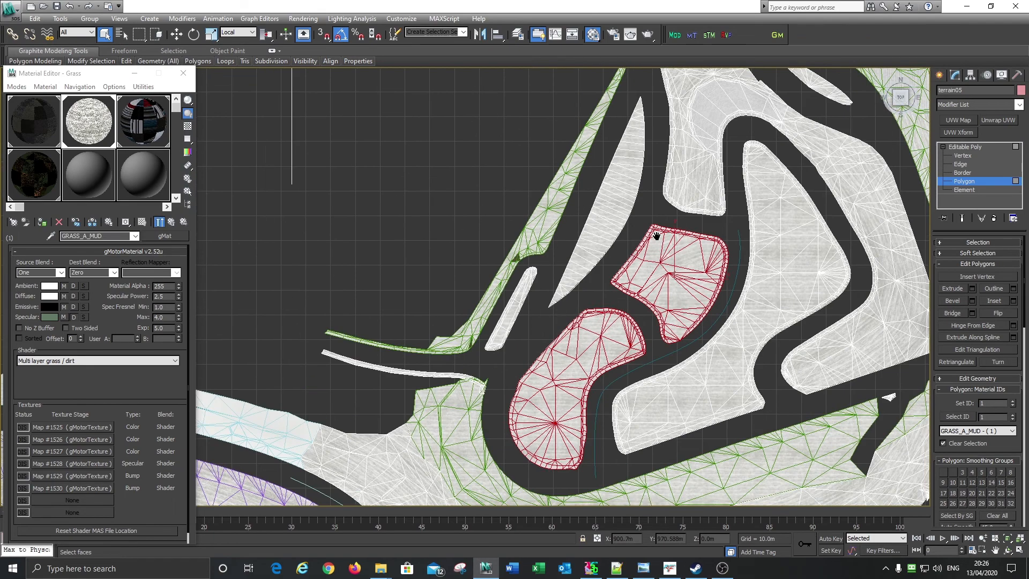
pyautogui.moveTo(360, 383); pyautogui.dragTo(567, 297, button='middle')
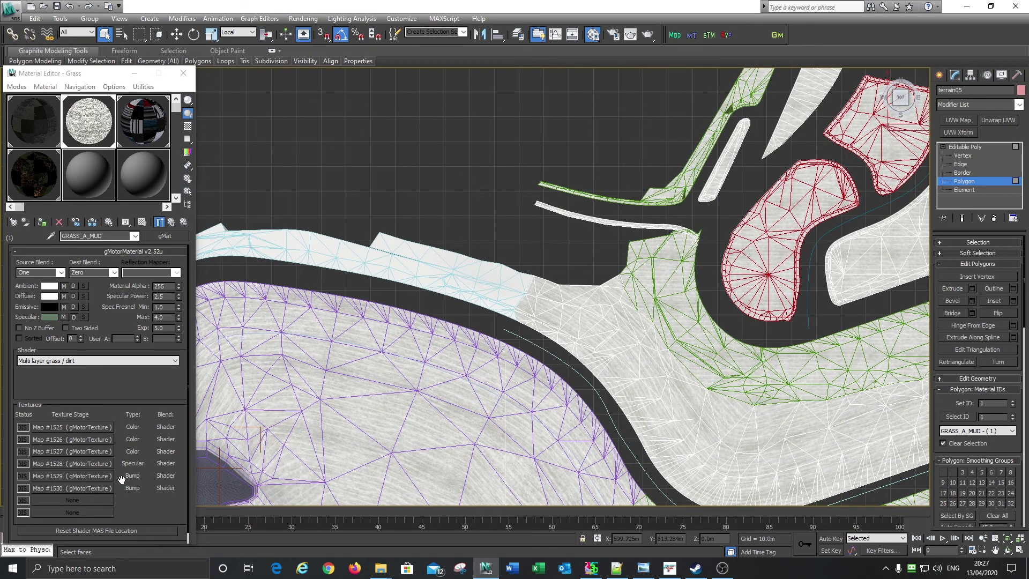
pyautogui.click(75, 463)
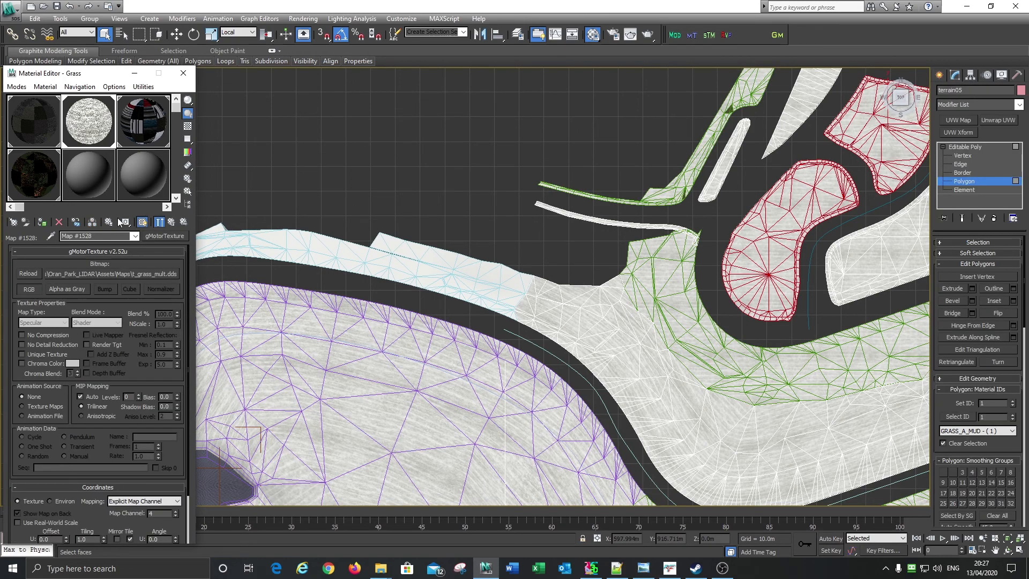
# Step: Compare the two selected infield grass islands with the circuit's aerial photo in Windows Photo Viewer, then return to 3ds Max
pyautogui.moveTo(725, 286); pyautogui.dragTo(493, 397, button='middle')
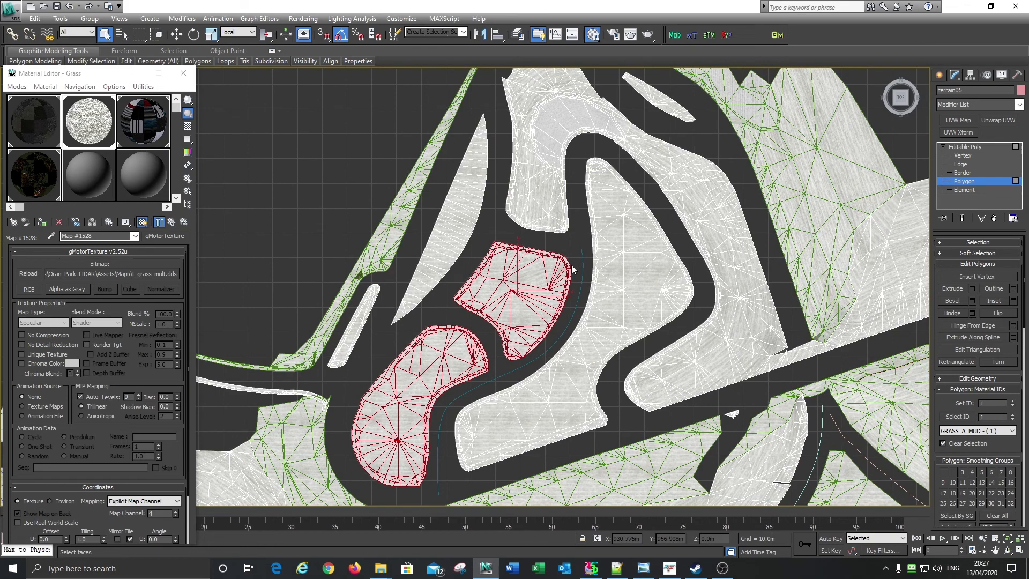
pyautogui.scroll(3, 571, 266)
pyautogui.scroll(-2, 571, 265)
pyautogui.moveTo(571, 265); pyautogui.dragTo(568, 188, button='middle')
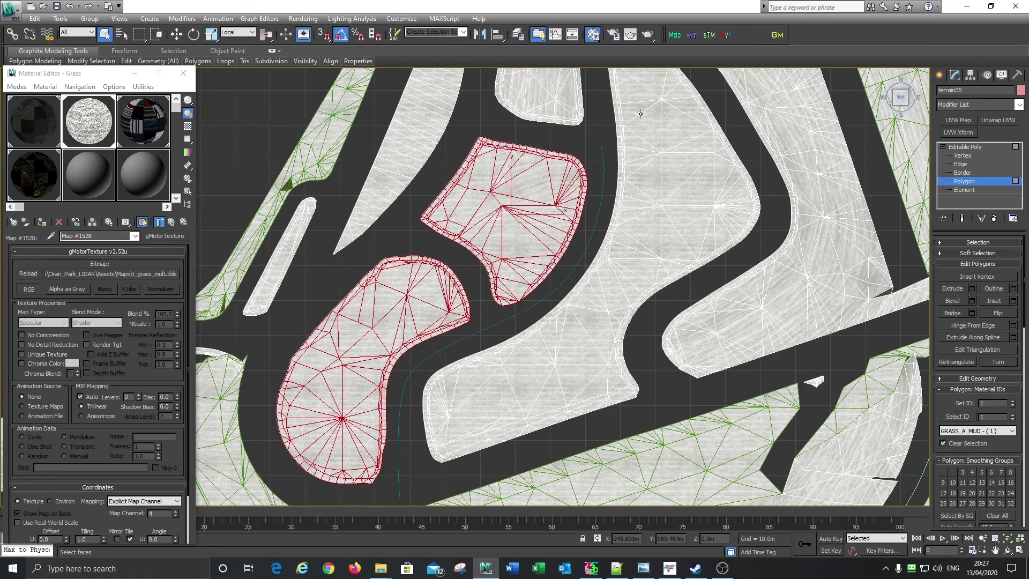
pyautogui.moveTo(632, 228); pyautogui.dragTo(605, 288, button='middle')
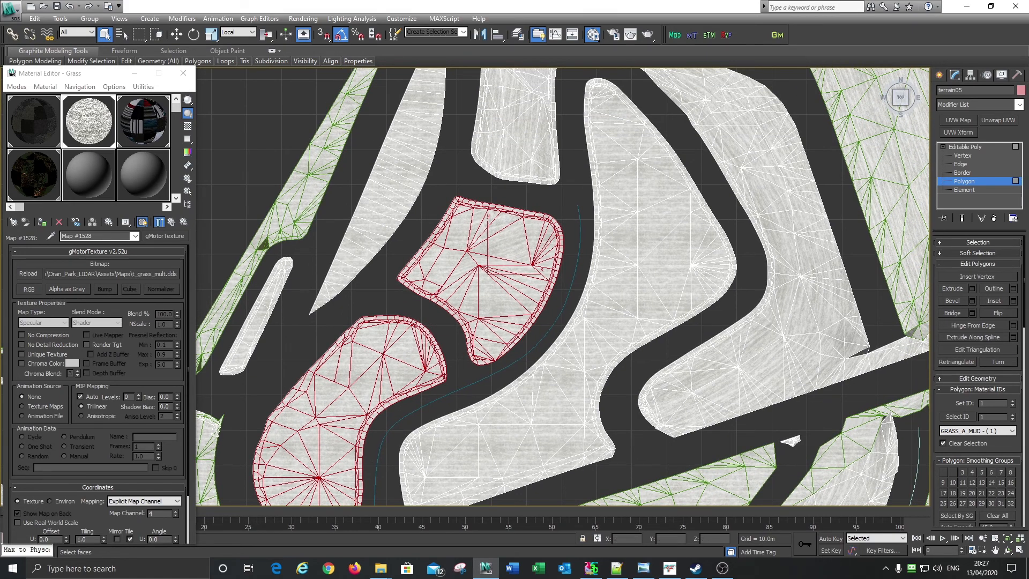
pyautogui.click(643, 568)
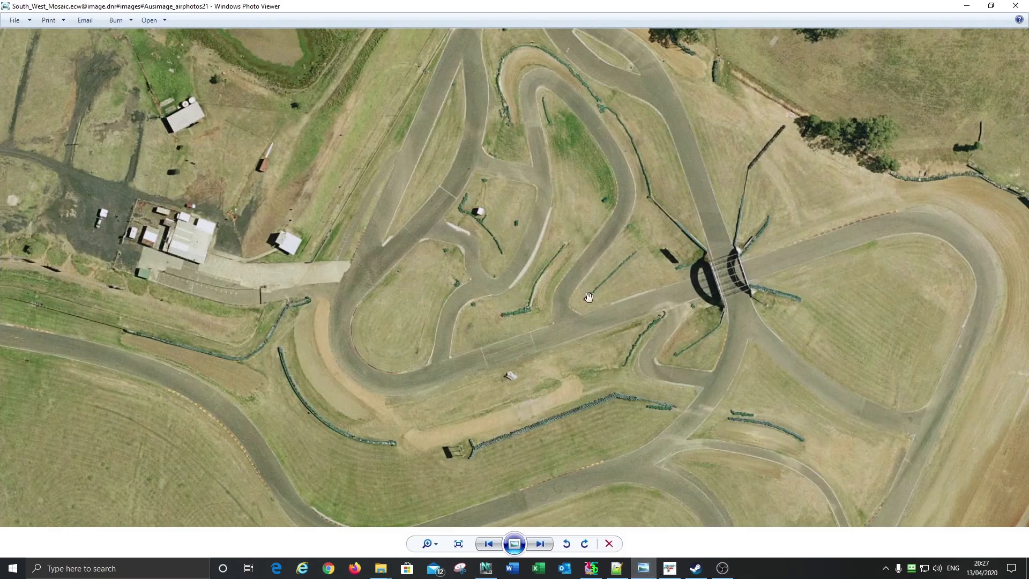
pyautogui.moveTo(572, 228); pyautogui.dragTo(556, 301)
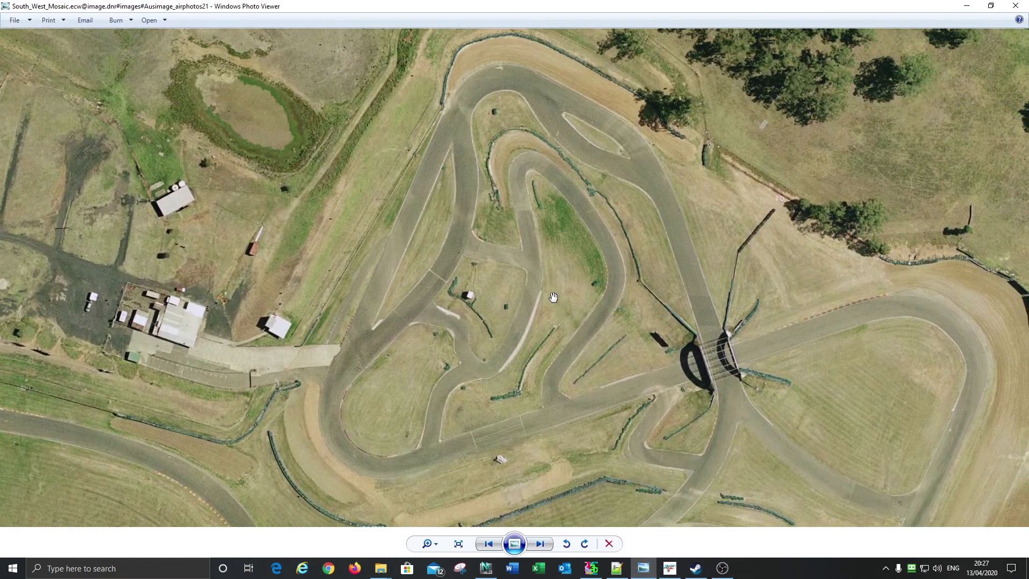
pyautogui.scroll(2, 553, 298)
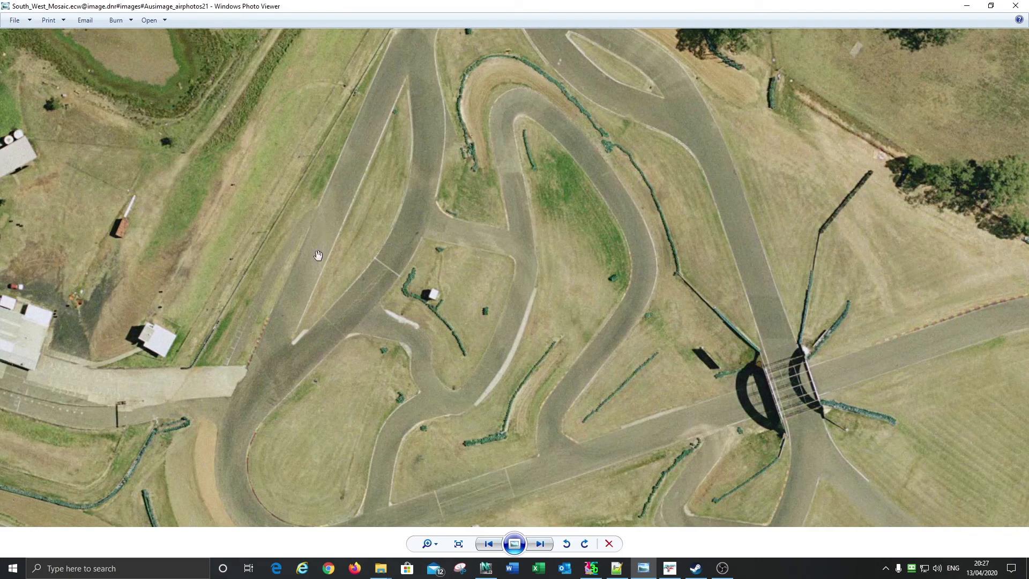
pyautogui.click(967, 7)
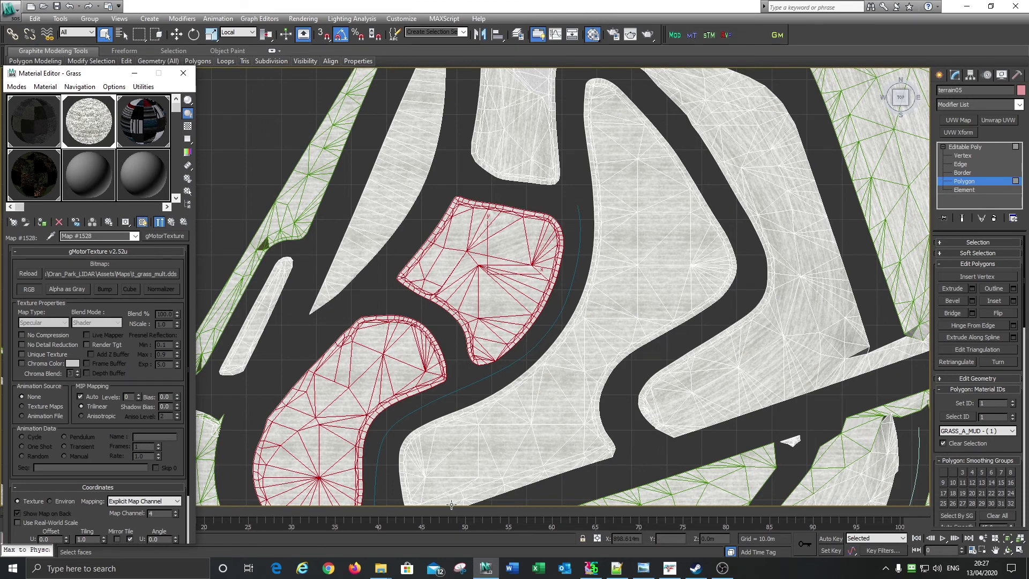
# Step: Inspect the grass texture direction on the infield around the upper hairpin and the two selected islands
pyautogui.moveTo(707, 300); pyautogui.dragTo(654, 335, button='middle')
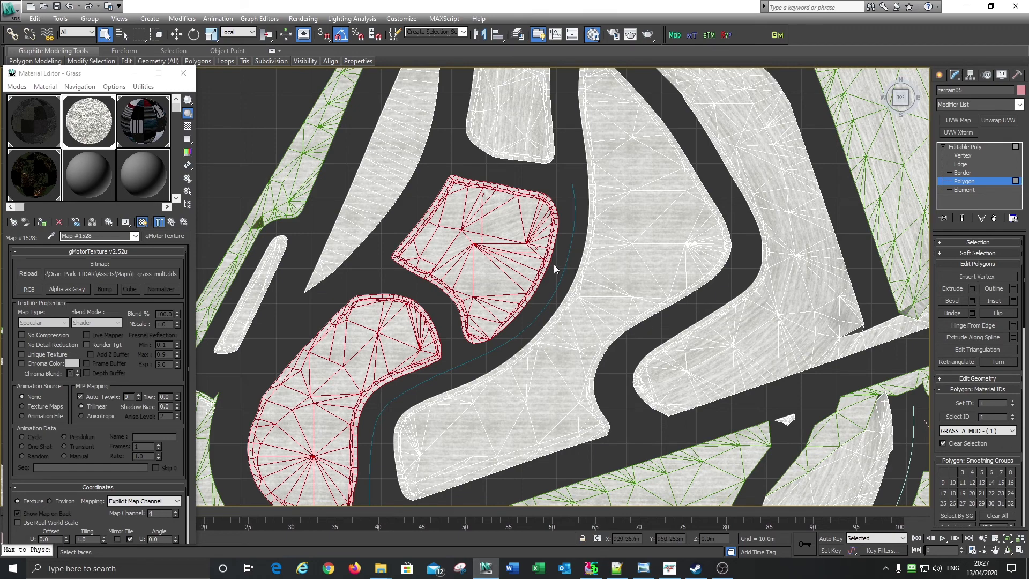
pyautogui.moveTo(564, 171); pyautogui.dragTo(532, 355, button='middle')
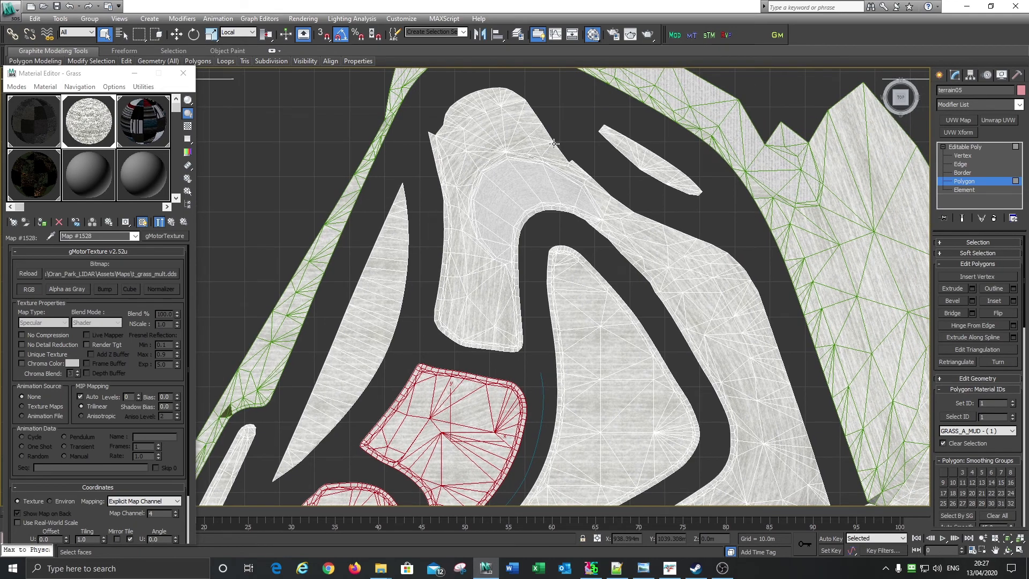
pyautogui.scroll(4, 502, 221)
pyautogui.scroll(-1, 503, 223)
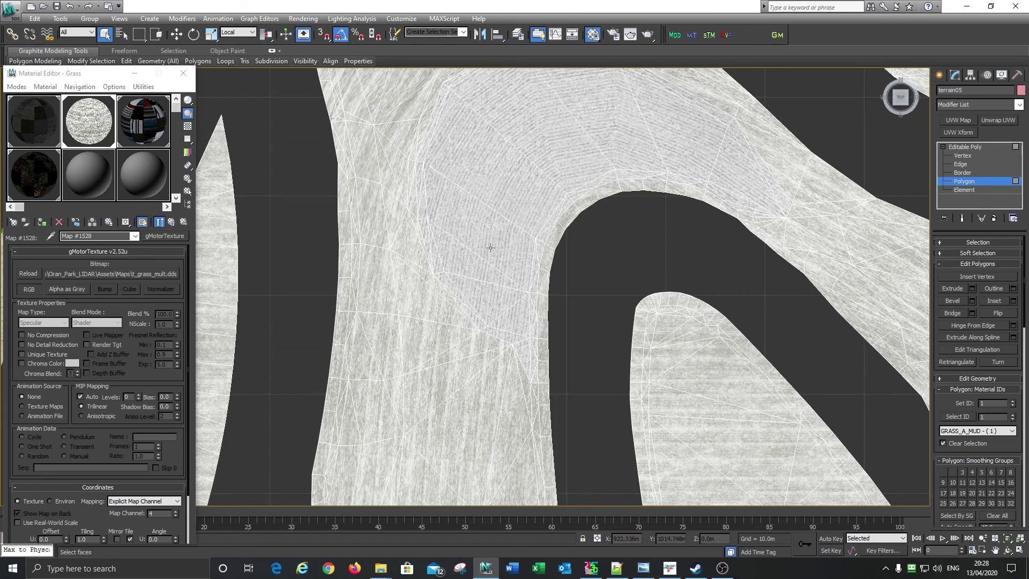
pyautogui.scroll(-4, 499, 264)
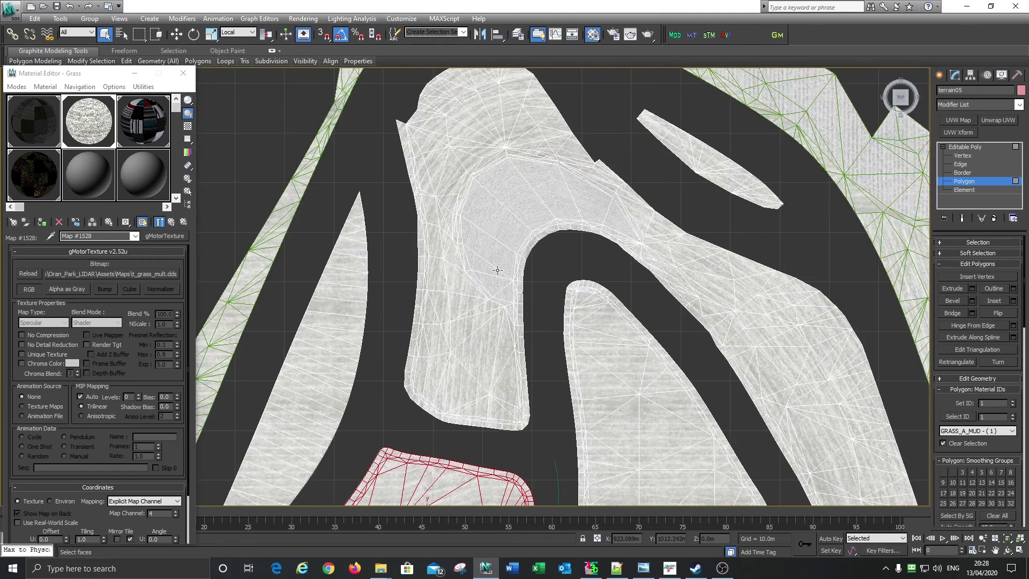
pyautogui.moveTo(596, 347); pyautogui.dragTo(618, 165, button='middle')
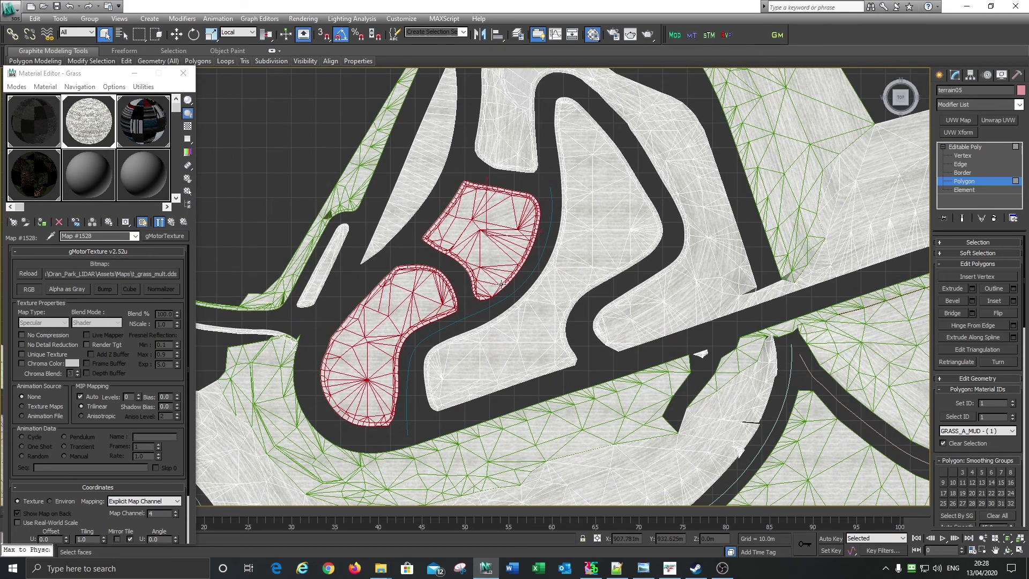
# Step: Add an Unwrap UVW modifier to the selected terrain faces, abandon its edits to show the channel 4 UVs, and enter Face level
pyautogui.click(995, 121)
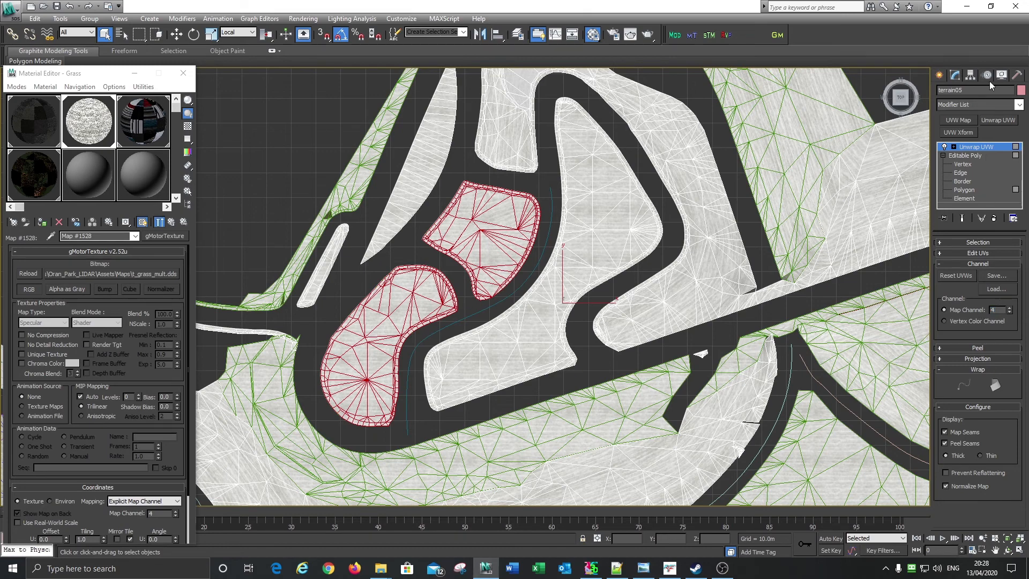
pyautogui.click(954, 146)
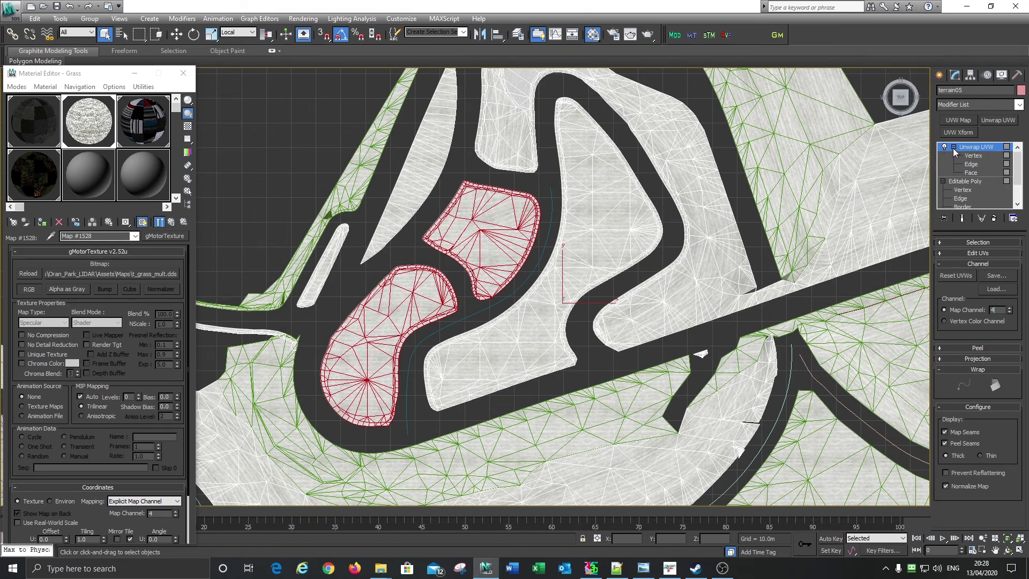
pyautogui.click(966, 174)
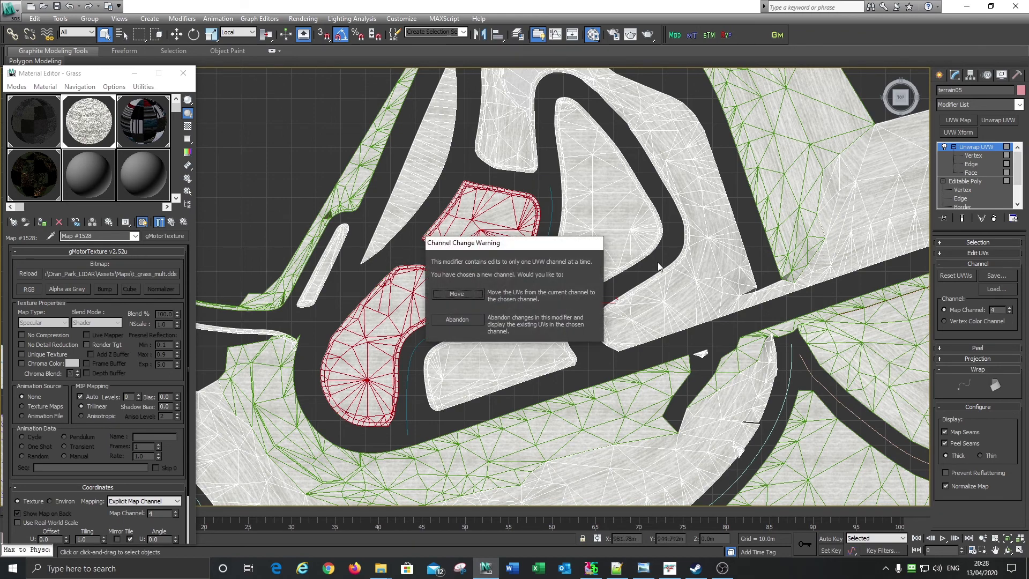
pyautogui.click(456, 320)
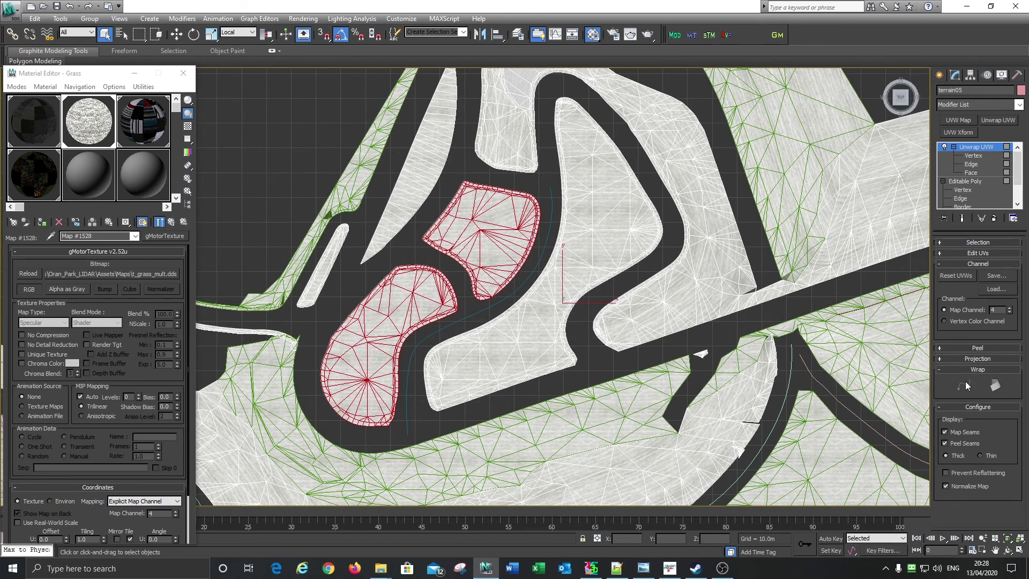
pyautogui.click(971, 172)
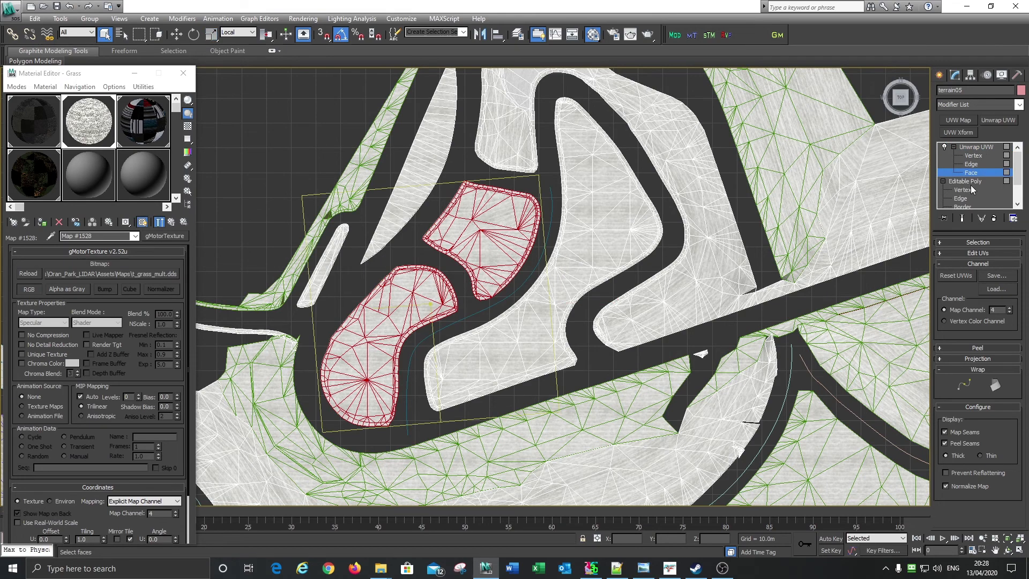
# Step: Start a spline mapping on the selected faces with Planar mapping and pick the guide line running beside the two islands
pyautogui.click(963, 386)
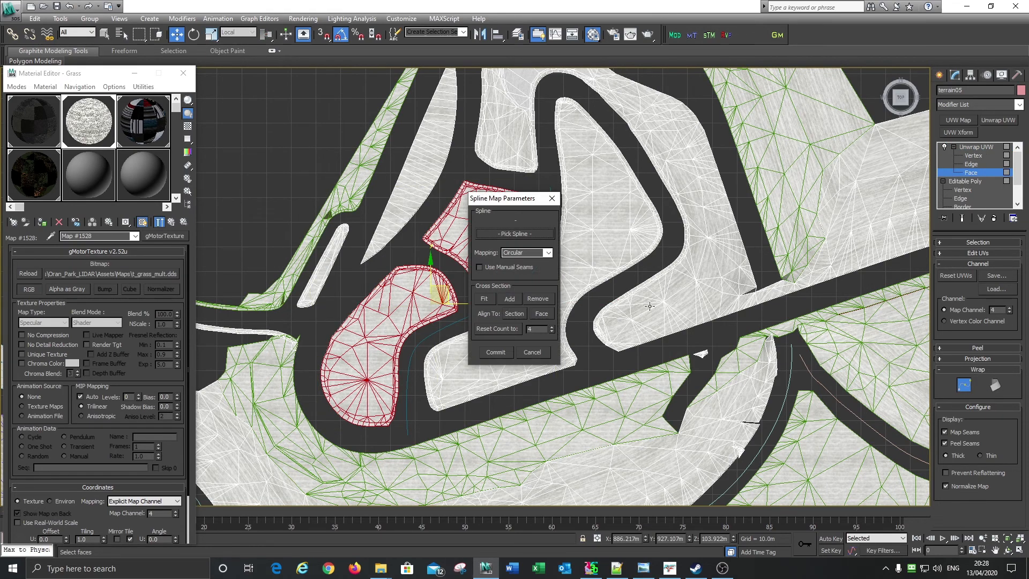
pyautogui.moveTo(533, 201); pyautogui.dragTo(291, 144)
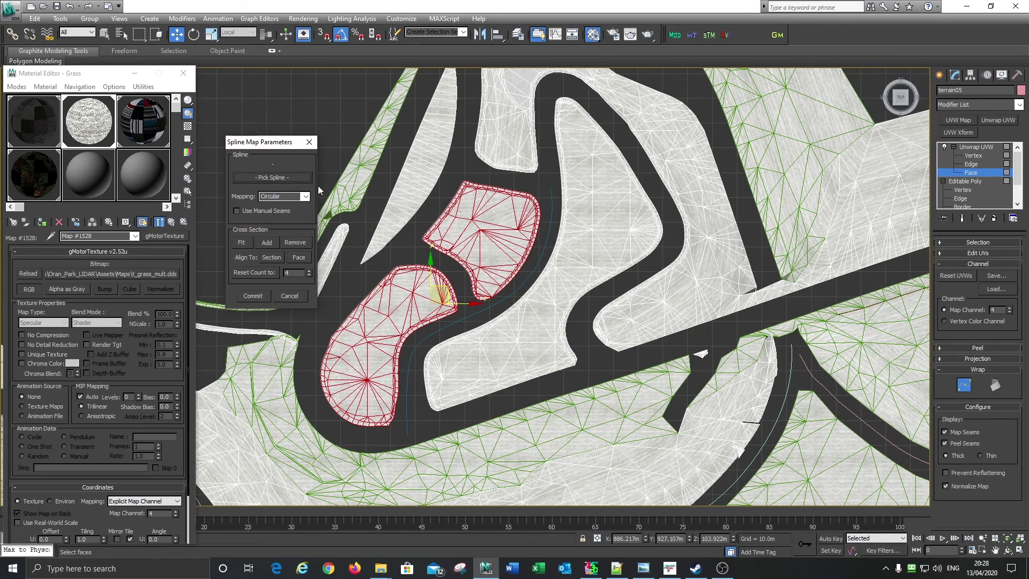
pyautogui.moveTo(537, 281); pyautogui.dragTo(647, 314, button='middle')
pyautogui.moveTo(285, 146); pyautogui.dragTo(406, 163)
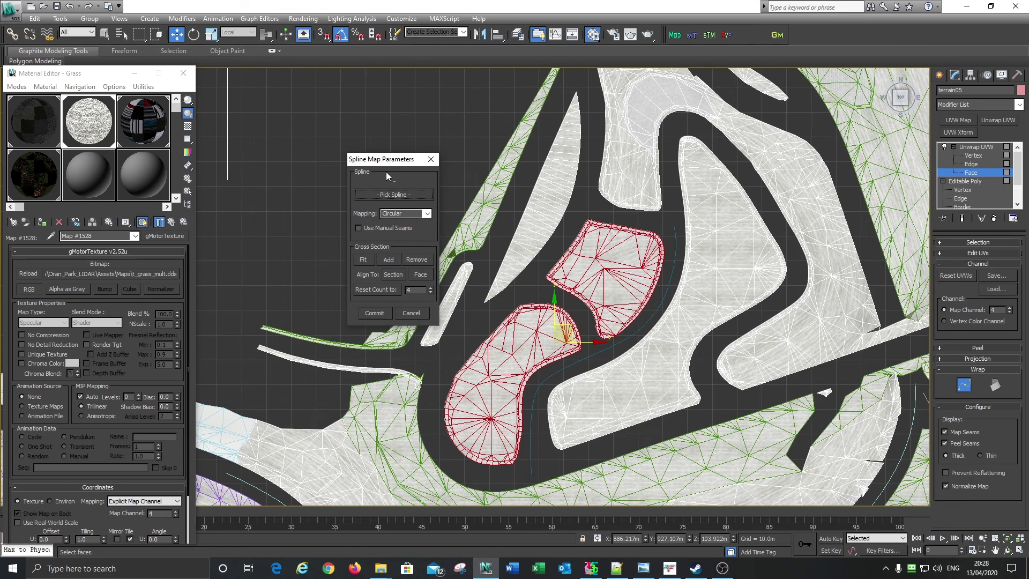
pyautogui.click(428, 214)
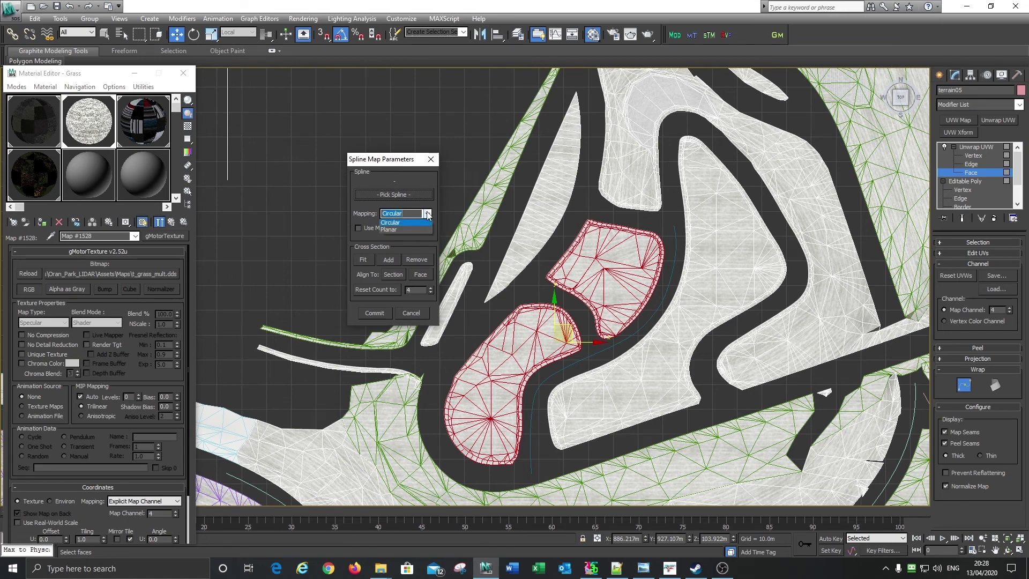
pyautogui.click(383, 229)
pyautogui.click(391, 196)
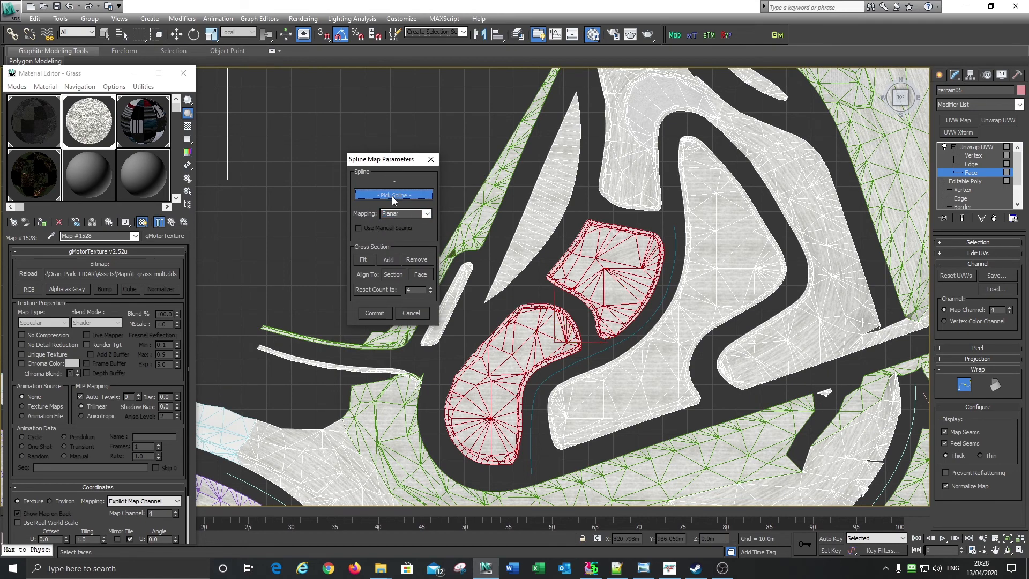
pyautogui.click(644, 323)
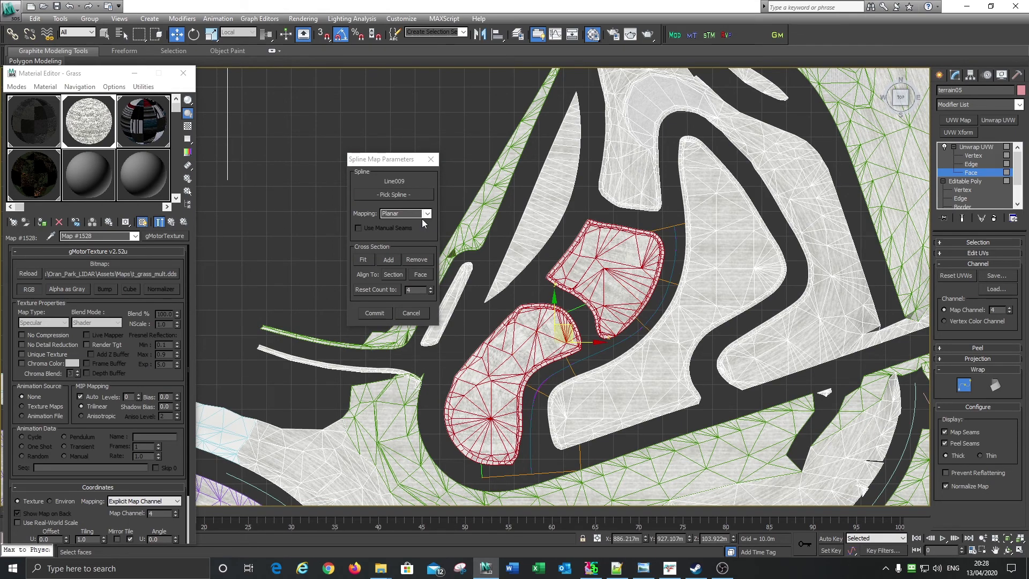
# Step: Commit the spline mapping and add a UVW Xform modifier with a rotation of 90 about center on map channel 4
pyautogui.click(374, 313)
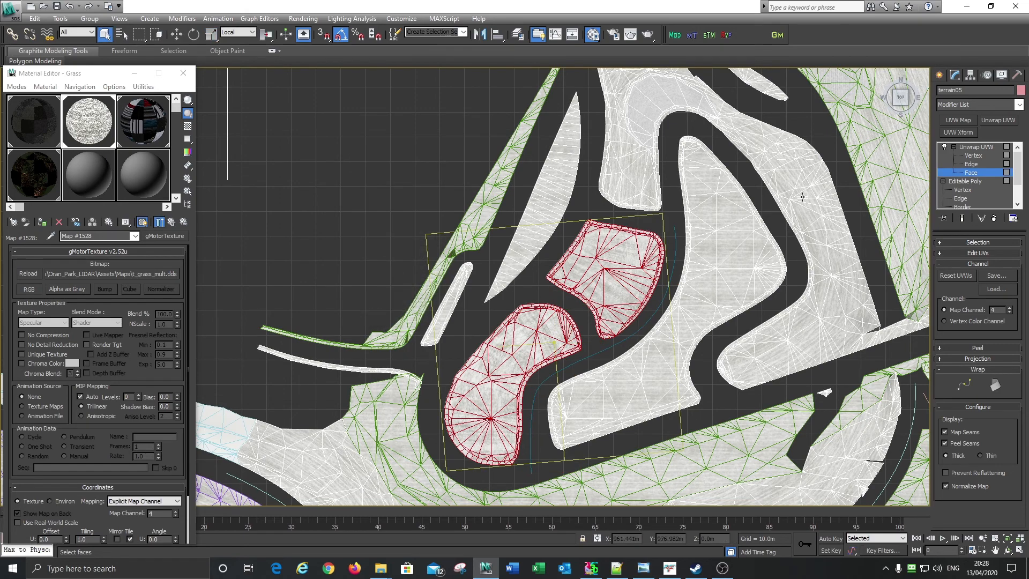
pyautogui.moveTo(639, 265); pyautogui.dragTo(575, 217, button='middle')
pyautogui.click(957, 133)
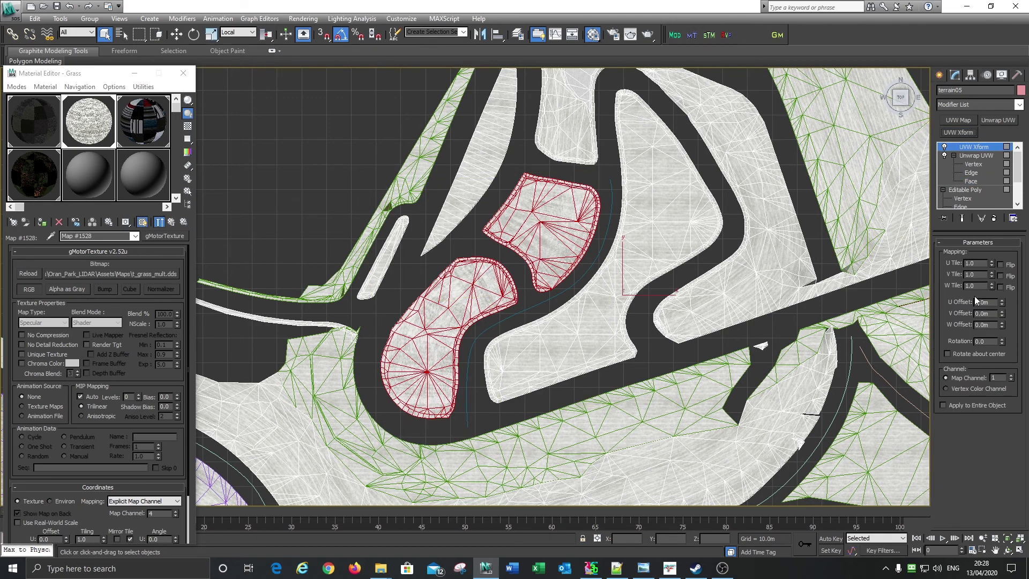
pyautogui.click(946, 353)
pyautogui.press('Return')
pyautogui.click(998, 378)
# Step: Raise the UVW Xform's U Tile on the two infield islands in stages, trying 2 and 3 before settling on 4
pyautogui.scroll(3, 564, 309)
pyautogui.moveTo(564, 310); pyautogui.dragTo(628, 297, button='middle')
pyautogui.moveTo(559, 146); pyautogui.dragTo(544, 201, button='middle')
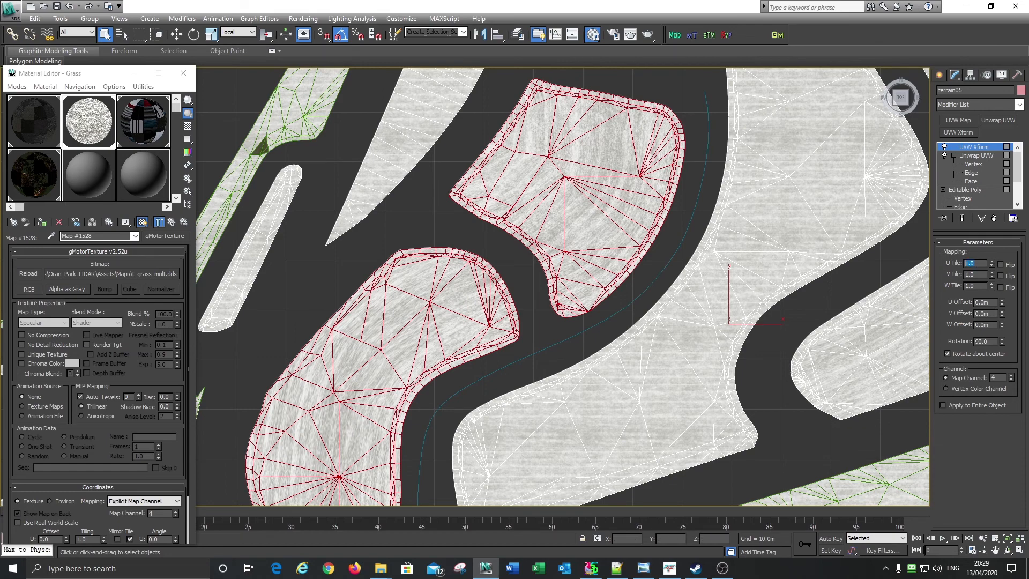
pyautogui.press('Return')
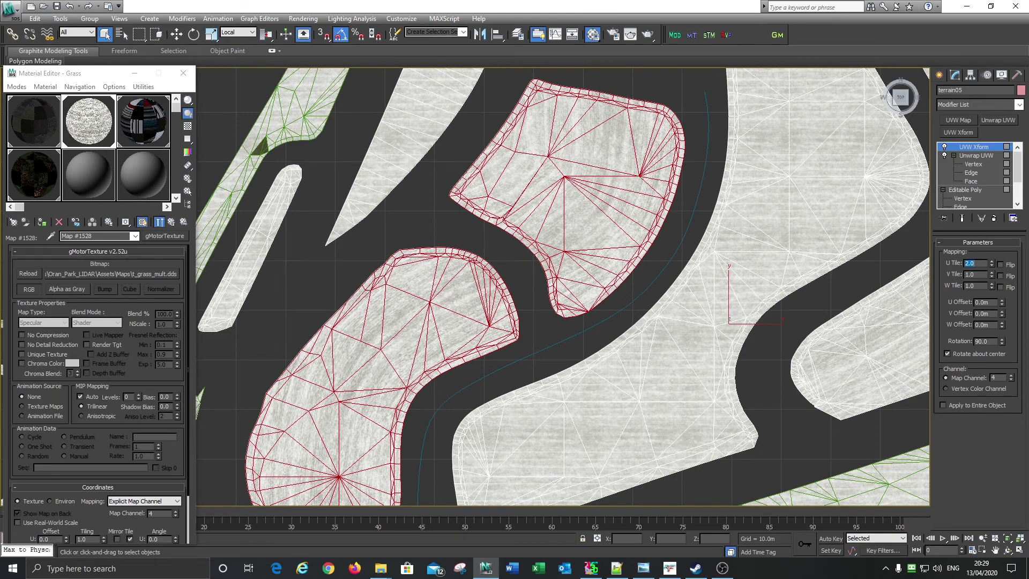
pyautogui.write('3')
pyautogui.press('Return')
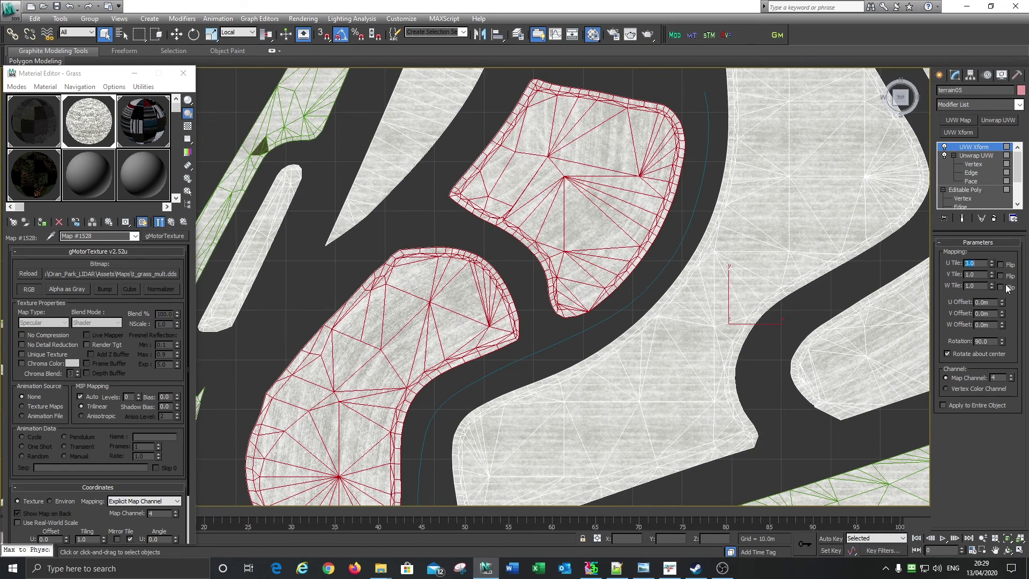
pyautogui.moveTo(991, 264); pyautogui.dragTo(991, 261)
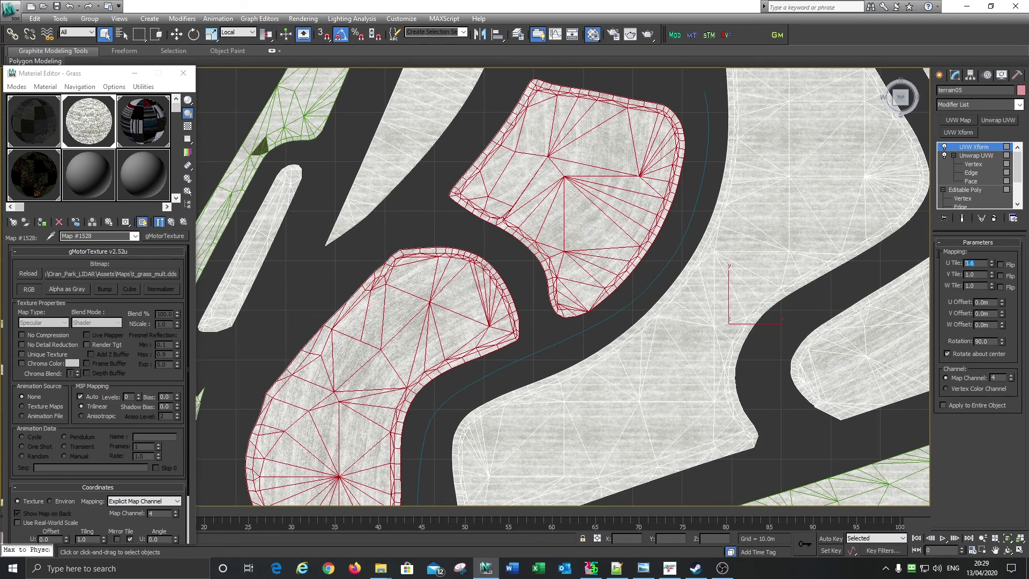
pyautogui.write('4')
pyautogui.press('Return')
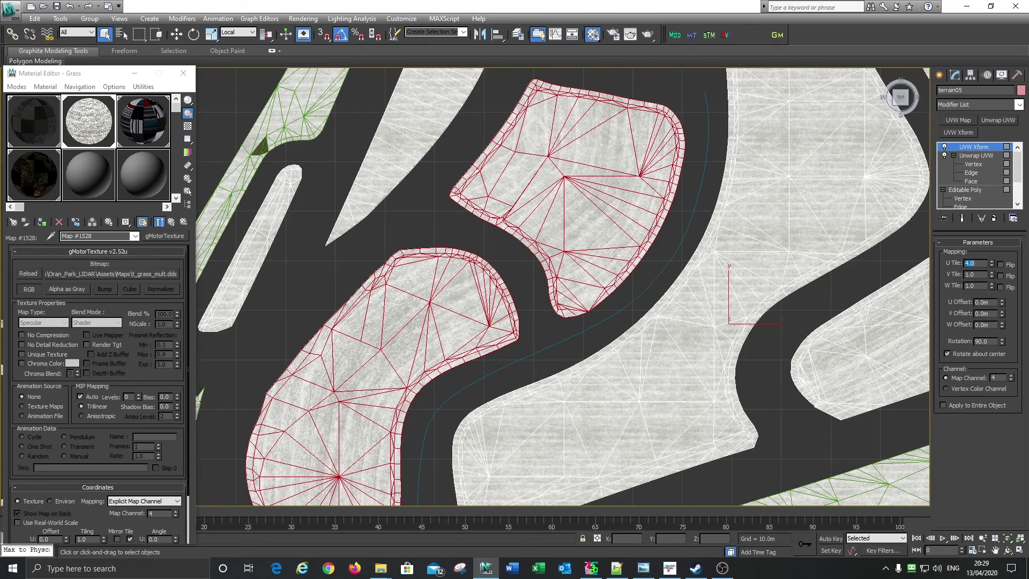
# Step: Check the grass texture's stretch on the two islands and set the V Tile to 2.5 after trying 2
pyautogui.scroll(3, 397, 299)
pyautogui.scroll(3, 396, 298)
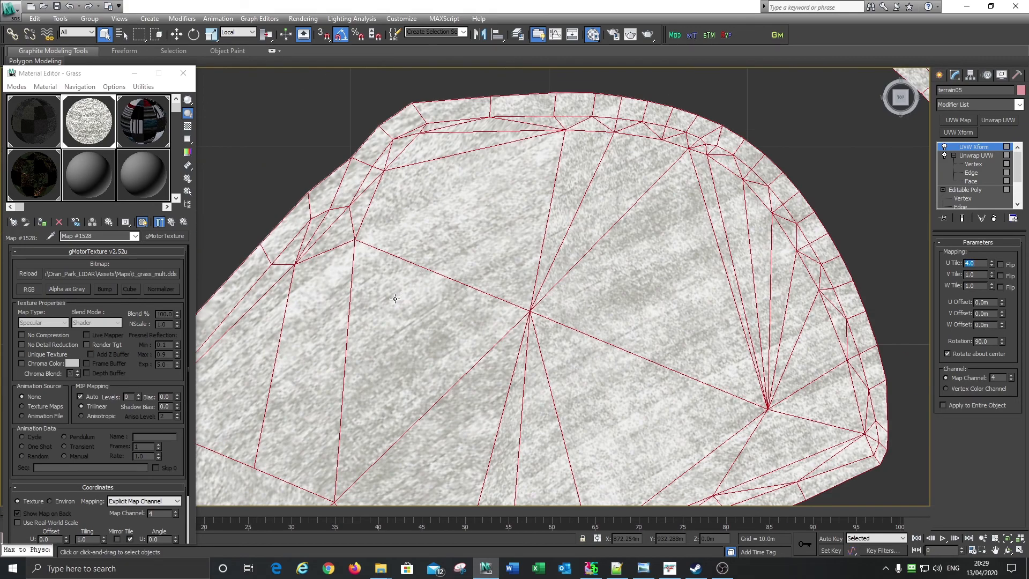
pyautogui.scroll(-5, 531, 291)
pyautogui.moveTo(613, 332); pyautogui.dragTo(622, 256, button='middle')
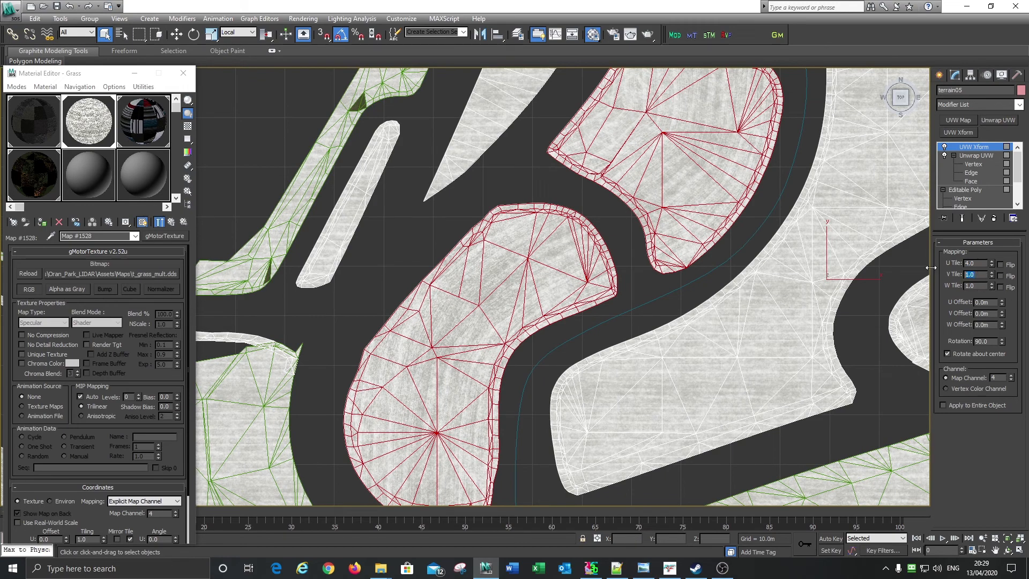
pyautogui.write('2')
pyautogui.press('Return')
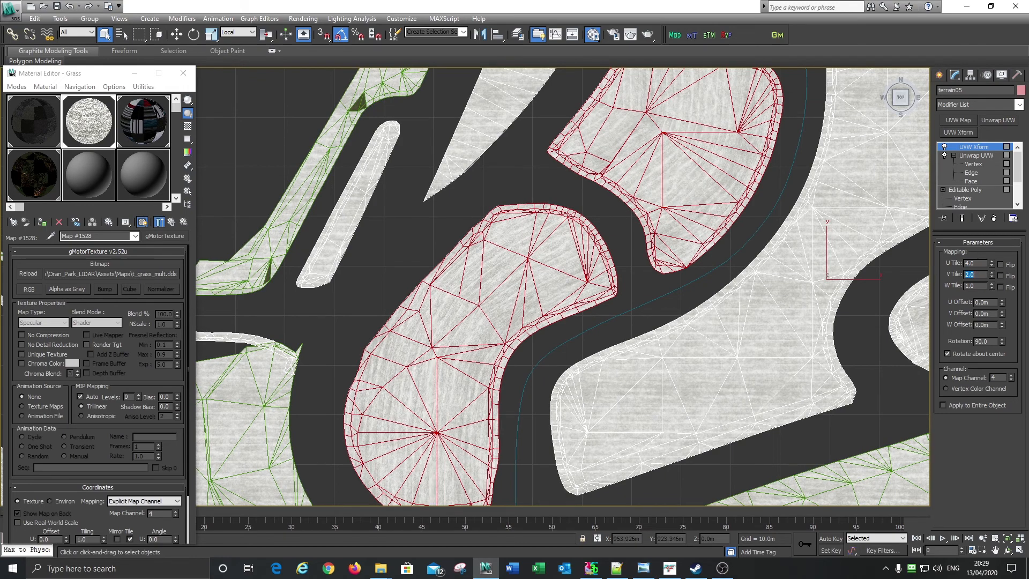
pyautogui.moveTo(704, 349); pyautogui.dragTo(653, 413, button='middle')
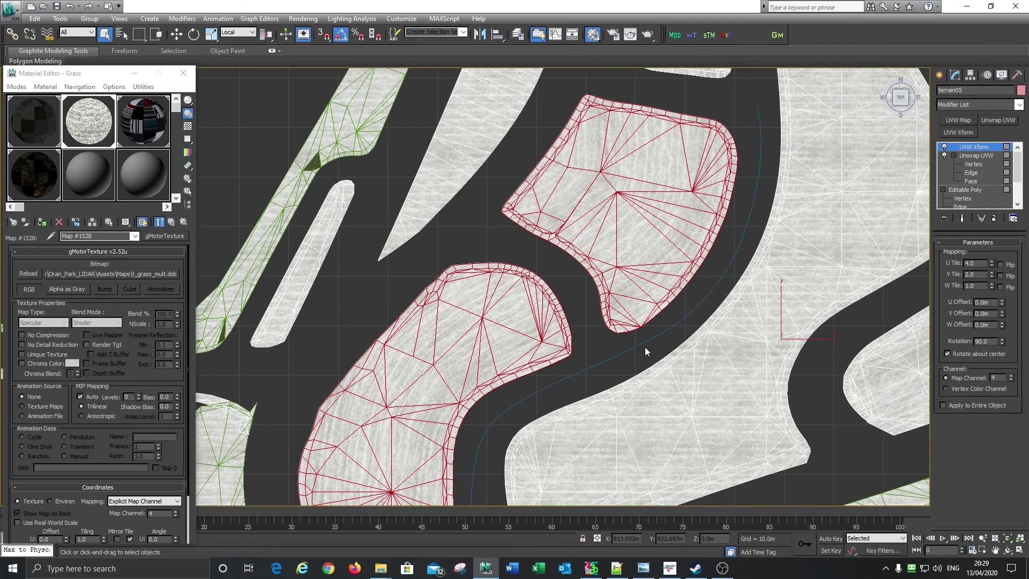
pyautogui.moveTo(598, 207); pyautogui.dragTo(541, 84, button='middle')
pyautogui.moveTo(721, 430)
pyautogui.mouseDown(button='middle')
pyautogui.moveTo(735, 230)
pyautogui.moveTo(720, 181)
pyautogui.moveTo(719, 441)
pyautogui.mouseUp(button='middle')
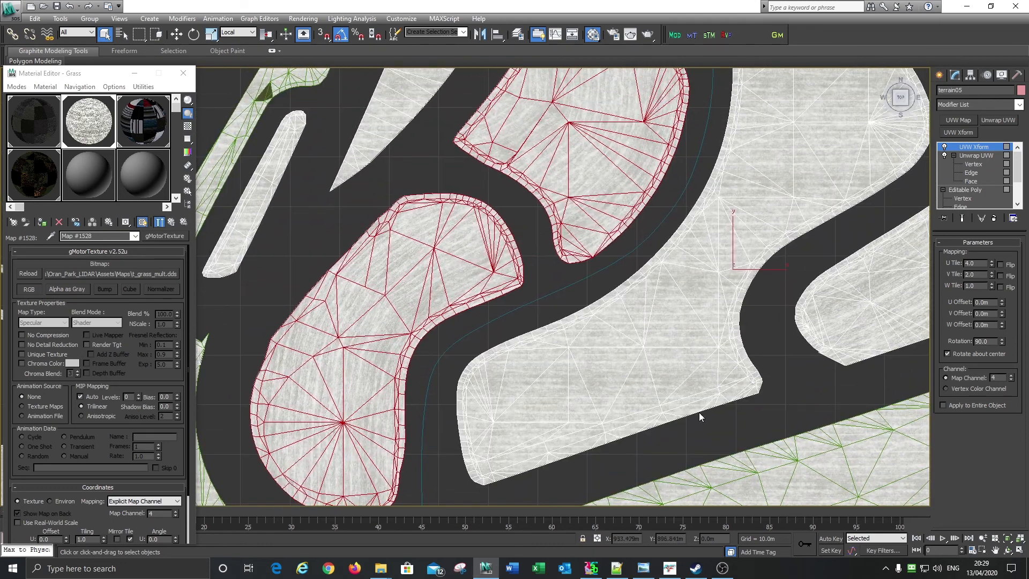
pyautogui.doubleClick(979, 274)
pyautogui.write('2.5')
pyautogui.press('Return')
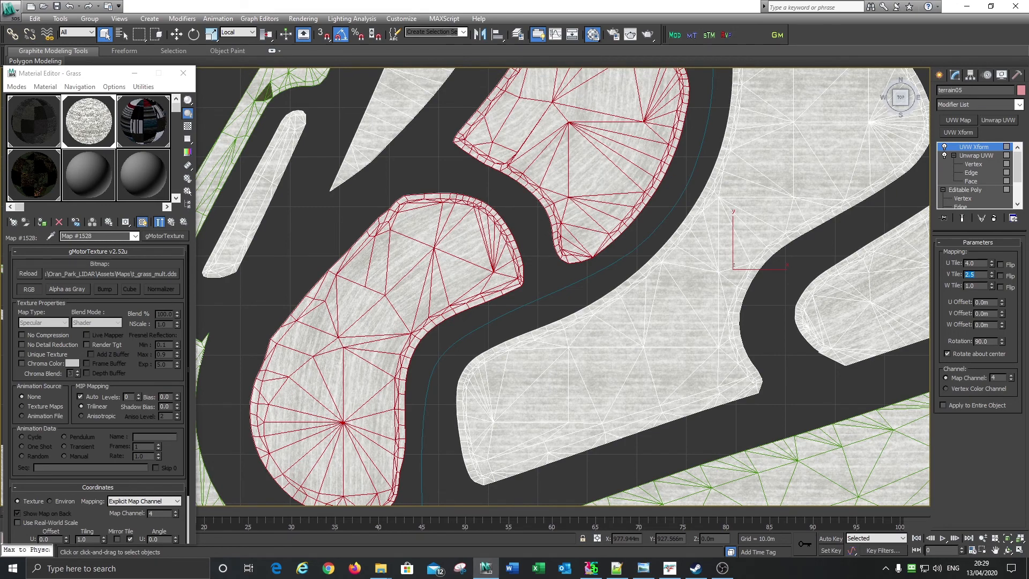
# Step: Check the mapping on both islands and collapse the modifier stack down to an Editable Poly
pyautogui.moveTo(666, 188); pyautogui.dragTo(582, 220, button='middle')
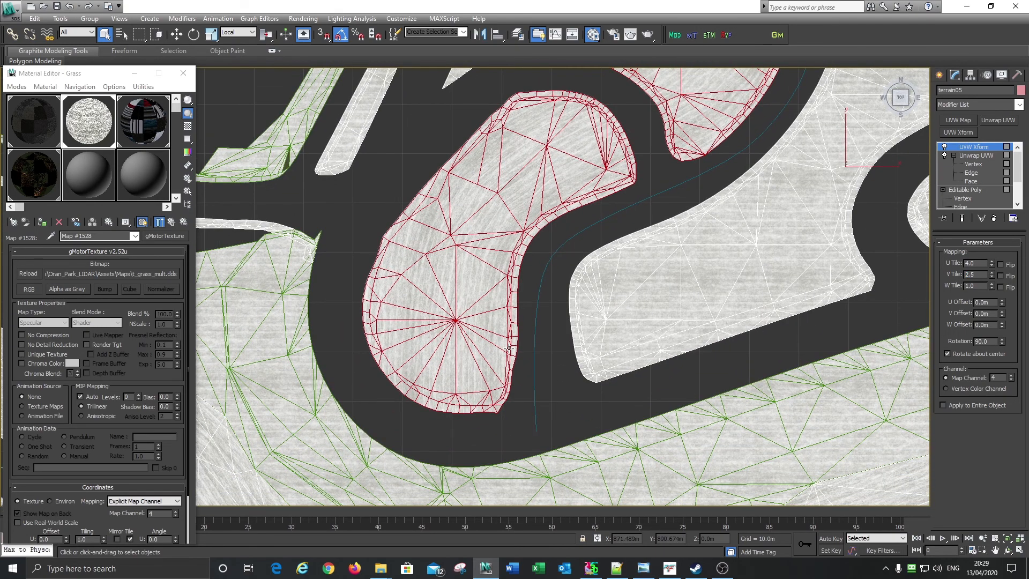
pyautogui.scroll(4, 509, 375)
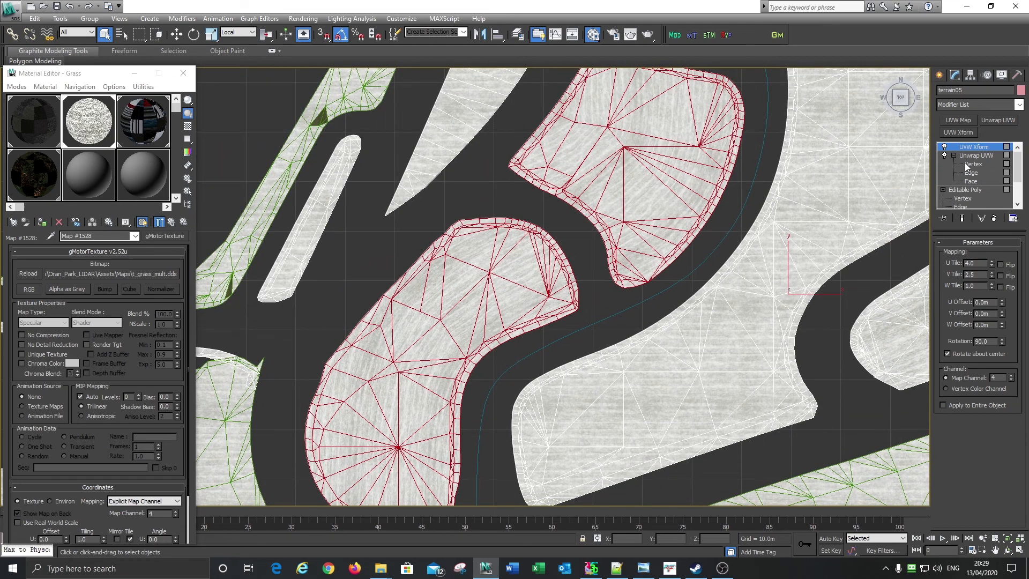
pyautogui.rightClick(968, 151)
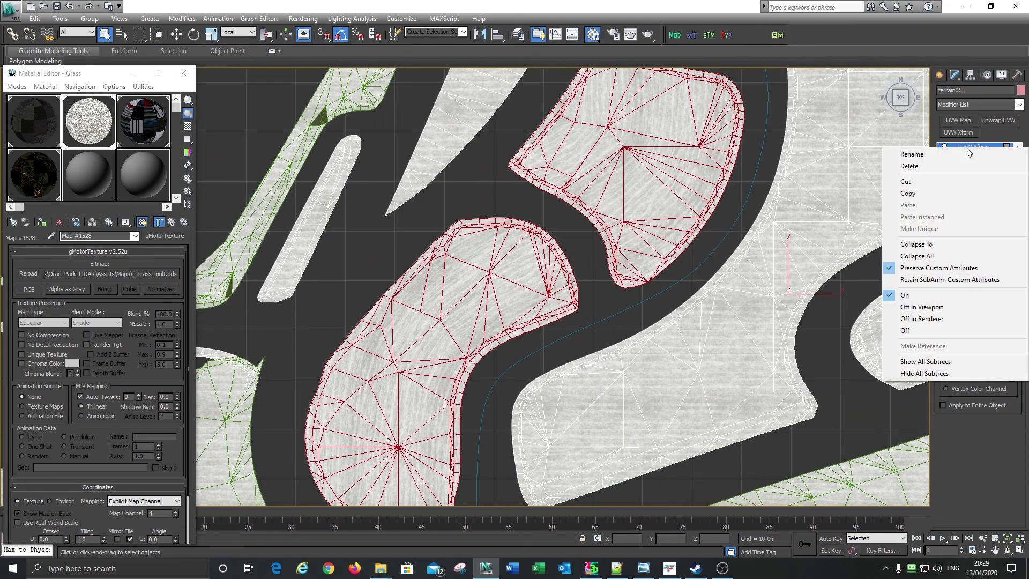
pyautogui.click(914, 242)
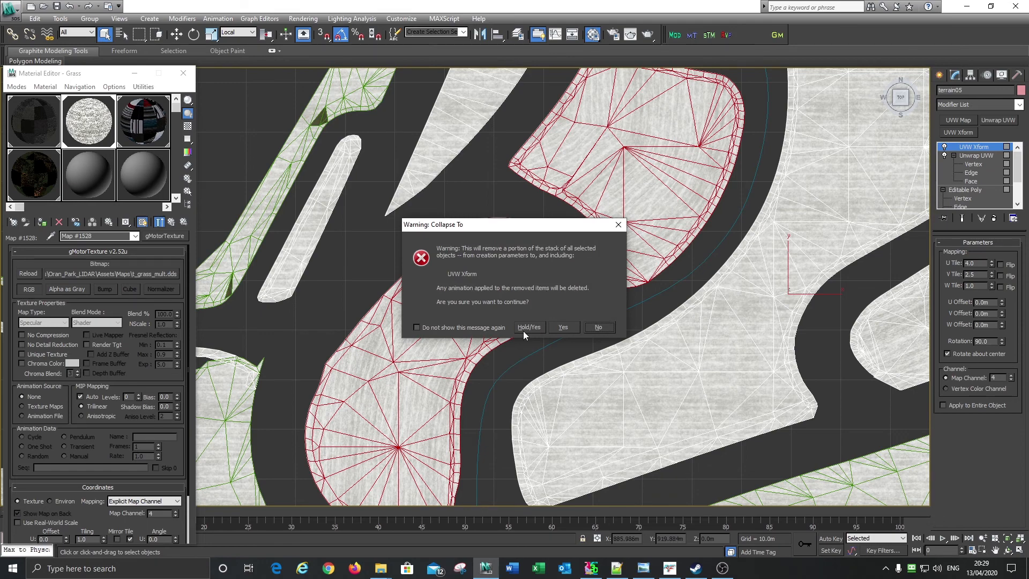
pyautogui.click(563, 328)
# Step: Enter Polygon level and replace the selection with the faces at the upper tip of the large triangular infield island
pyautogui.moveTo(723, 221); pyautogui.dragTo(690, 263, button='middle')
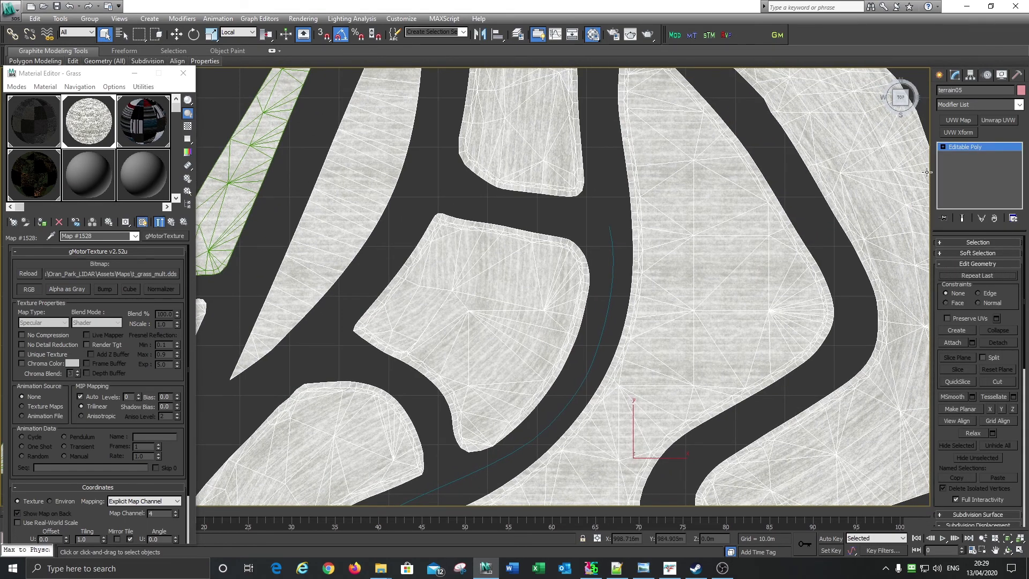
pyautogui.click(943, 147)
pyautogui.click(963, 181)
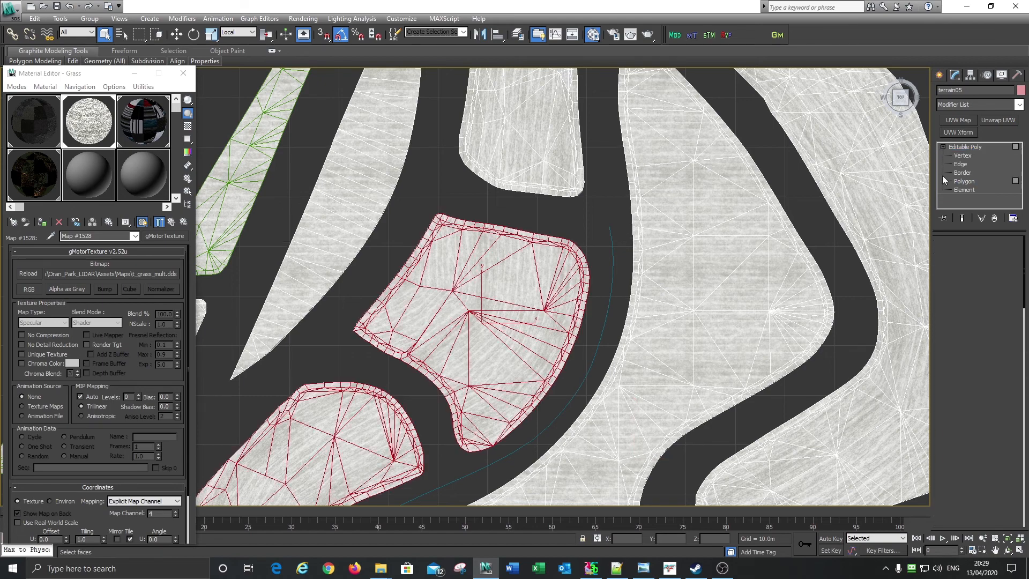
pyautogui.click(709, 177)
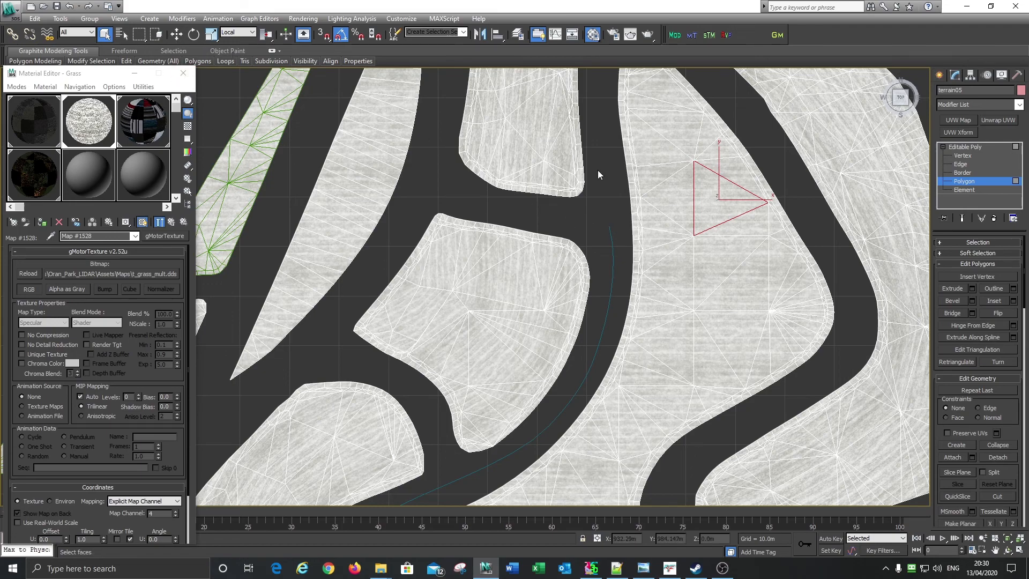
pyautogui.scroll(-3, 624, 270)
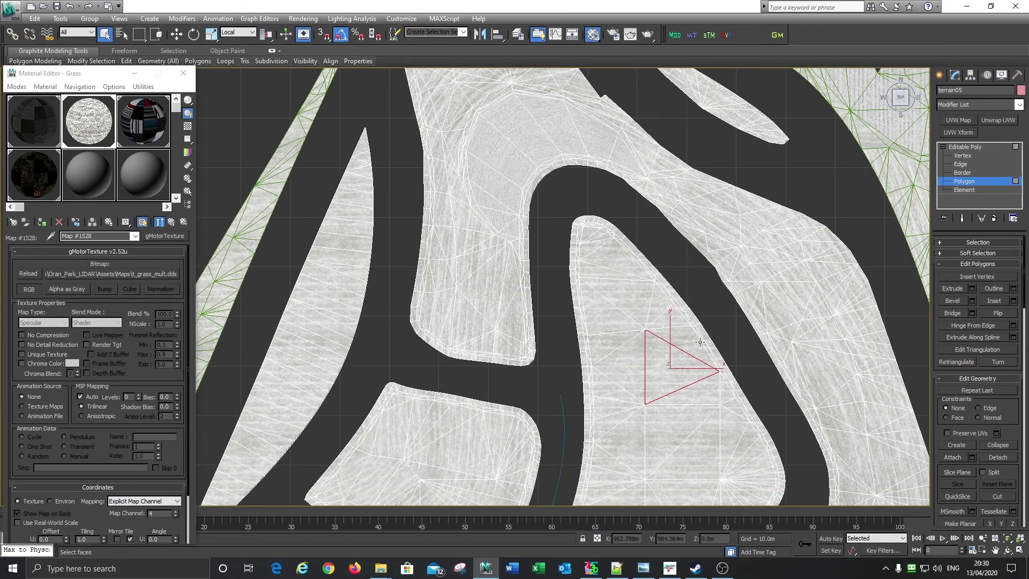
pyautogui.scroll(3, 625, 270)
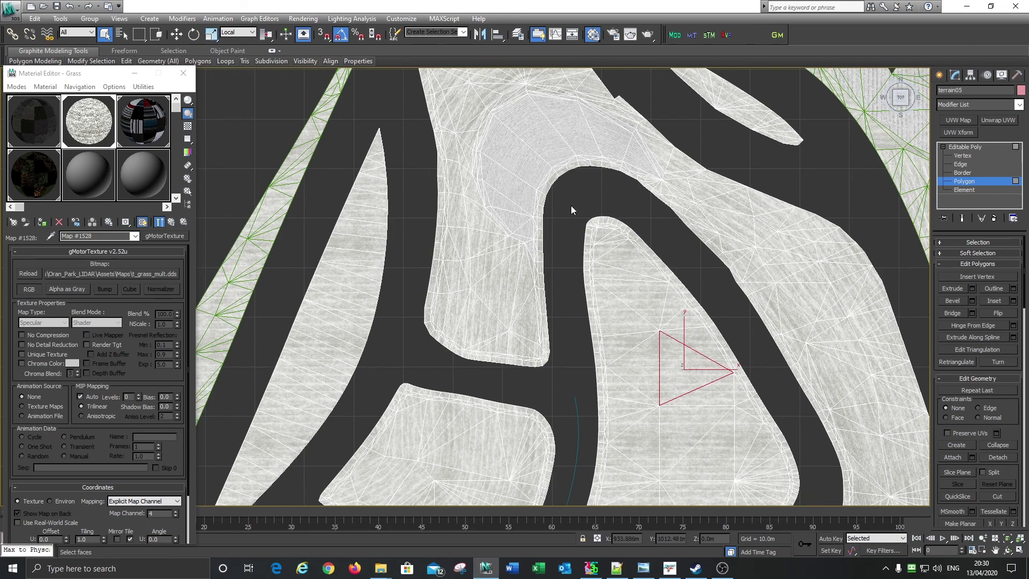
pyautogui.moveTo(627, 271); pyautogui.dragTo(627, 273)
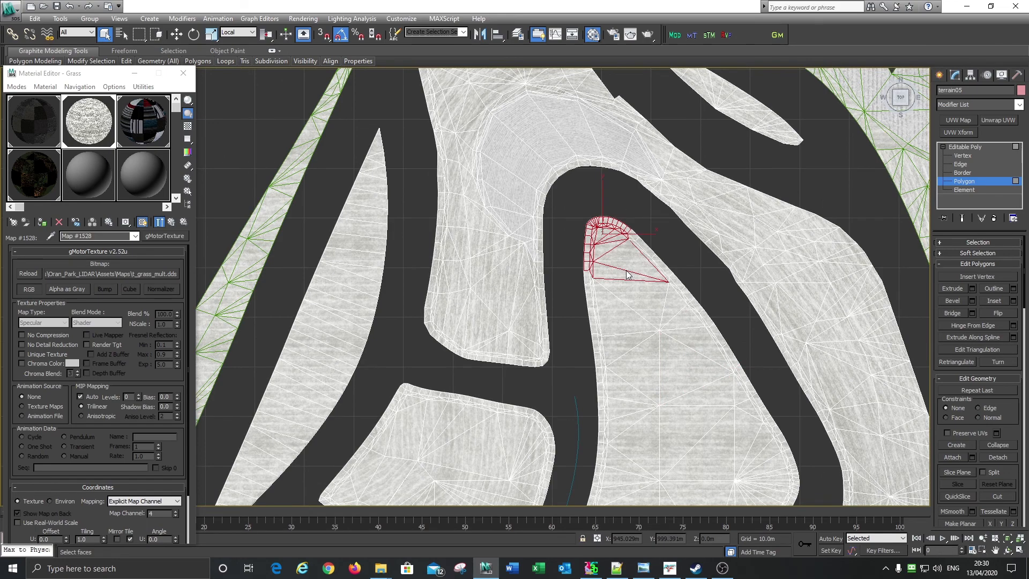
# Step: Extend the polygon selection down the large island's upper body to its eastern corner
pyautogui.moveTo(607, 276); pyautogui.dragTo(591, 219, button='middle')
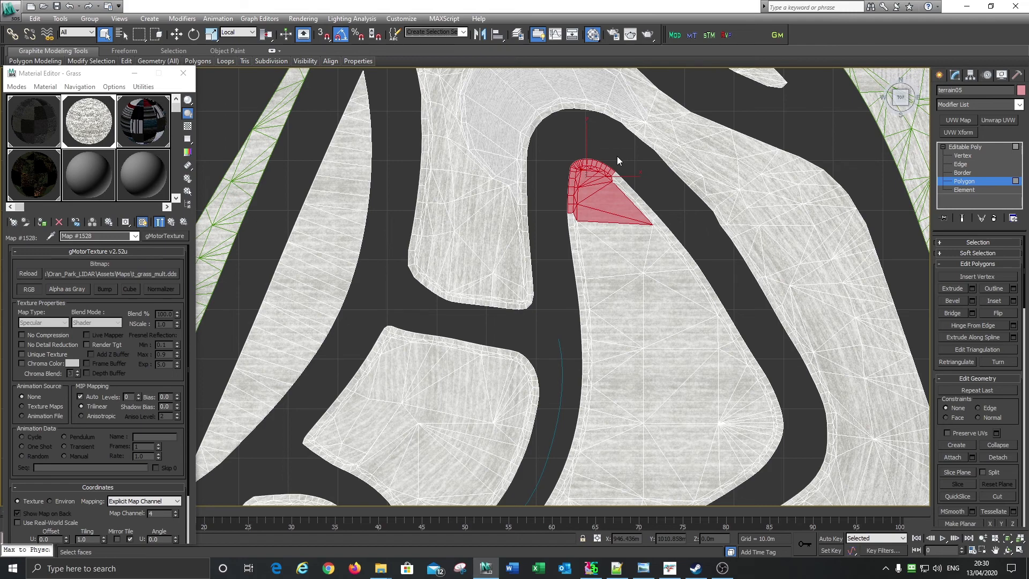
pyautogui.moveTo(609, 164); pyautogui.dragTo(587, 284)
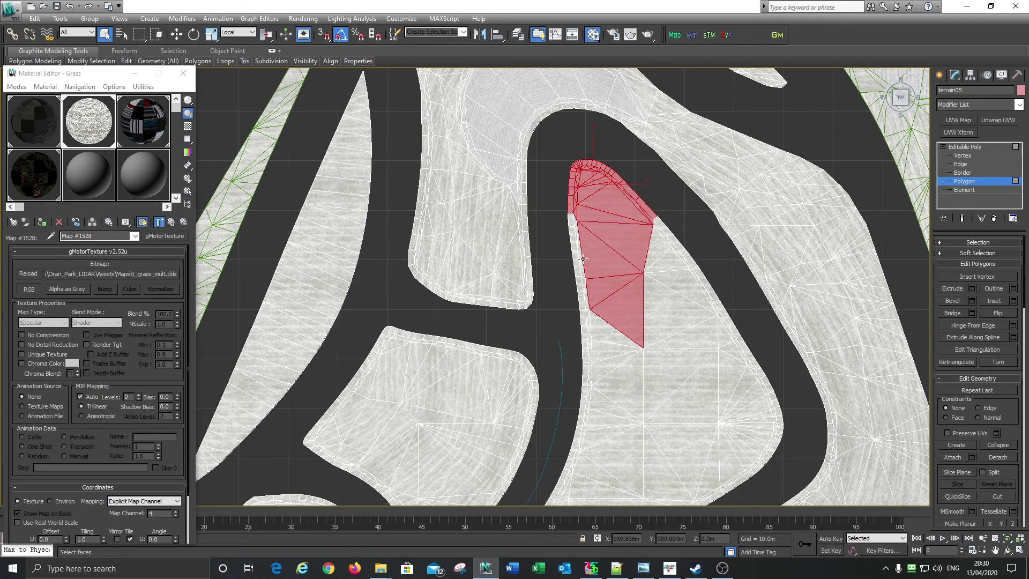
pyautogui.keyDown('ctrl'); pyautogui.moveTo(555, 193); pyautogui.dragTo(630, 408); pyautogui.keyUp('ctrl')
pyautogui.keyDown('ctrl'); pyautogui.moveTo(659, 262); pyautogui.dragTo(671, 319); pyautogui.keyUp('ctrl')
pyautogui.keyDown('ctrl'); pyautogui.moveTo(676, 328); pyautogui.dragTo(652, 302, button='middle'); pyautogui.keyUp('ctrl')
pyautogui.keyDown('ctrl'); pyautogui.moveTo(513, 150); pyautogui.dragTo(618, 337); pyautogui.keyUp('ctrl')
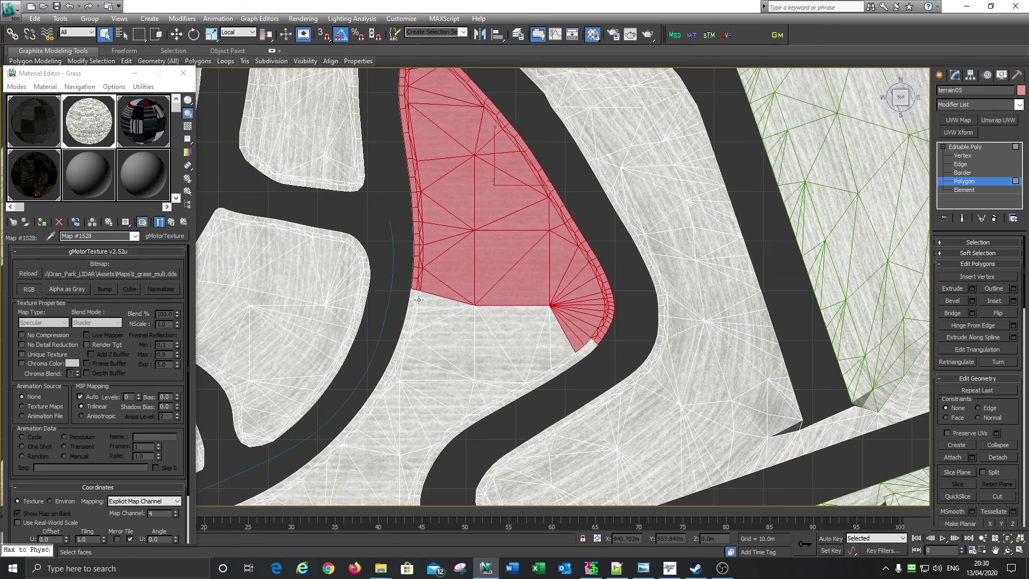
# Step: Add the faces of the large island's narrow neck and its inner curved edge to the selection
pyautogui.moveTo(600, 385)
pyautogui.keyDown('ctrl'); pyautogui.mouseDown()
pyautogui.moveTo(601, 369)
pyautogui.moveTo(589, 375)
pyautogui.mouseUp(); pyautogui.keyUp('ctrl')
pyautogui.moveTo(574, 379); pyautogui.dragTo(671, 181, button='middle')
pyautogui.keyDown('ctrl'); pyautogui.moveTo(682, 146); pyautogui.dragTo(768, 264); pyautogui.keyUp('ctrl')
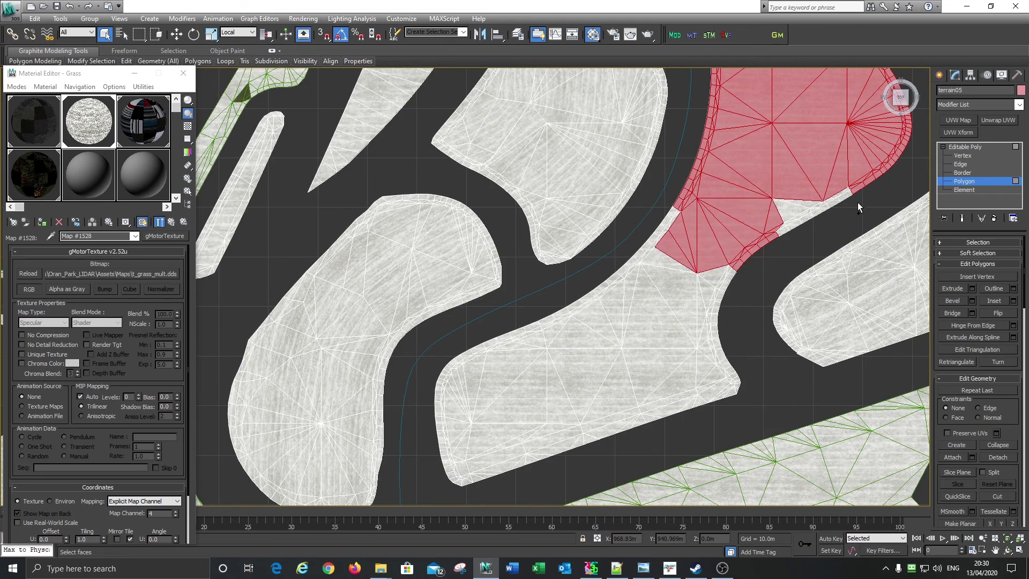
pyautogui.keyDown('ctrl'); pyautogui.click(819, 206); pyautogui.keyUp('ctrl')
pyautogui.keyDown('ctrl'); pyautogui.click(790, 226); pyautogui.keyUp('ctrl')
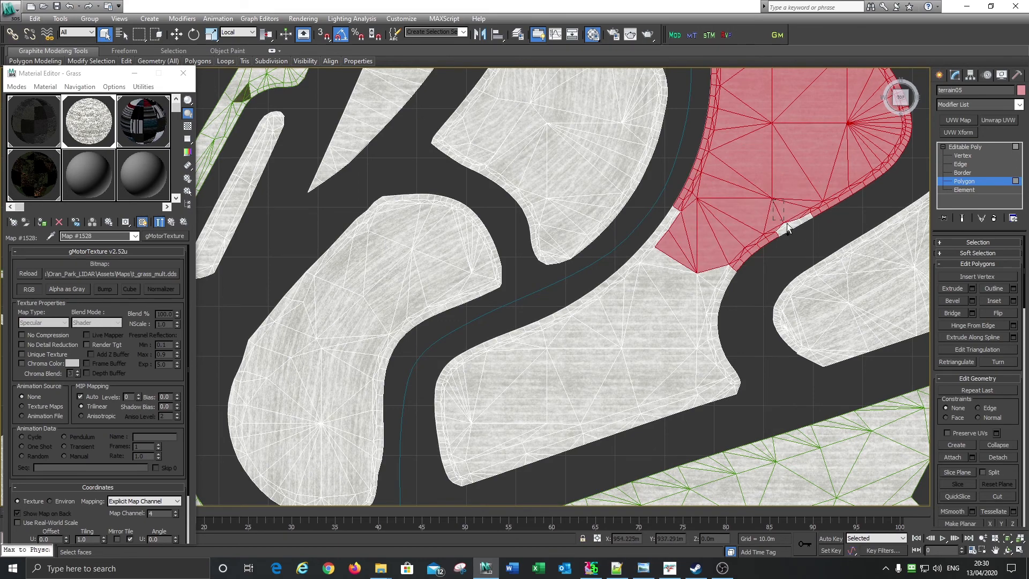
pyautogui.keyDown('ctrl'); pyautogui.moveTo(652, 196); pyautogui.dragTo(740, 339); pyautogui.keyUp('ctrl')
pyautogui.keyDown('ctrl'); pyautogui.moveTo(625, 239); pyautogui.dragTo(686, 343); pyautogui.keyUp('ctrl')
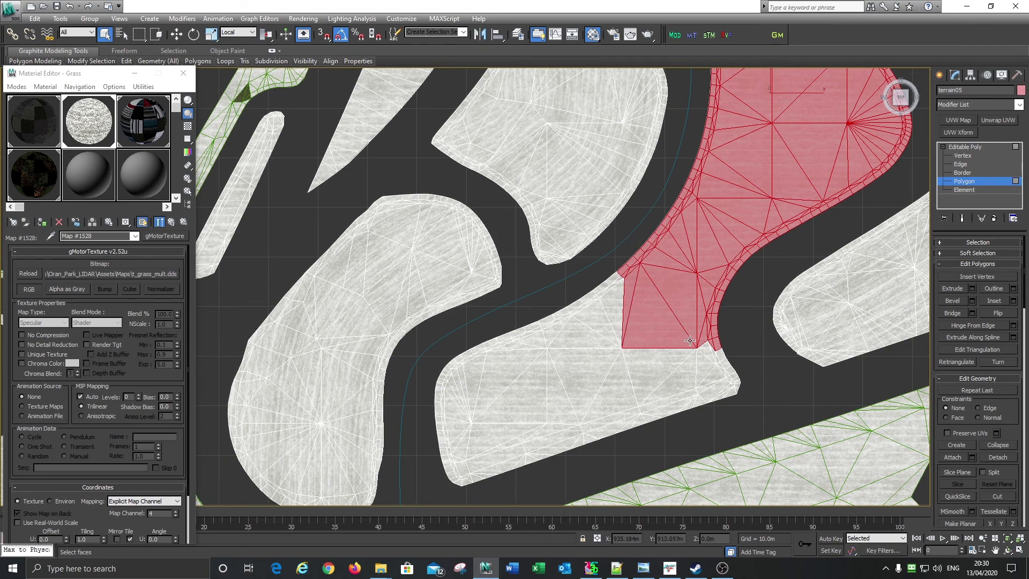
# Step: Add the large island's lower lobe, including its rounded west end and southern border strip, to the polygon selection
pyautogui.keyDown('ctrl'); pyautogui.moveTo(742, 400); pyautogui.dragTo(742, 399); pyautogui.keyUp('ctrl')
pyautogui.keyDown('ctrl'); pyautogui.moveTo(651, 378); pyautogui.dragTo(649, 377); pyautogui.keyUp('ctrl')
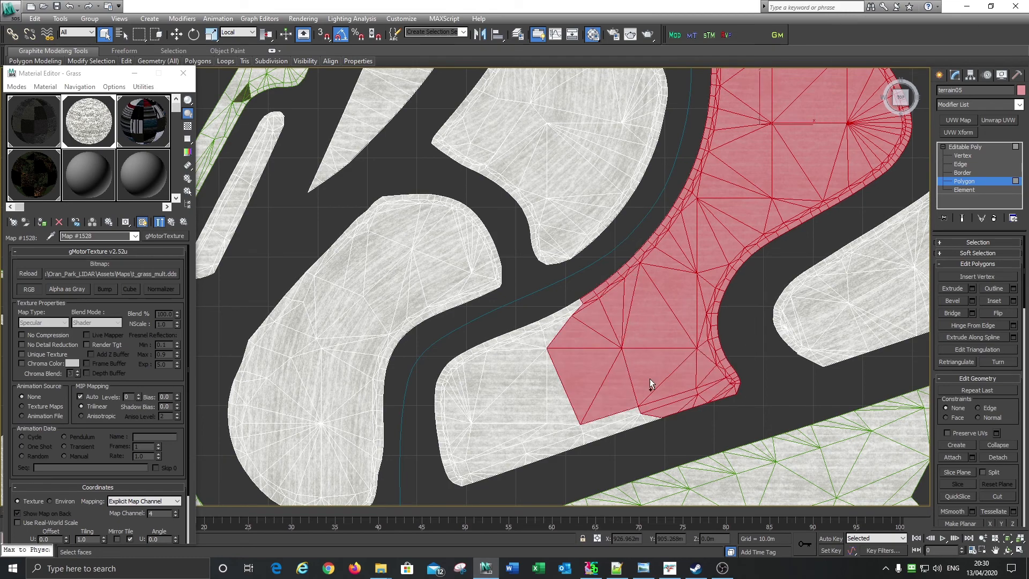
pyautogui.keyDown('ctrl'); pyautogui.moveTo(548, 298); pyautogui.dragTo(498, 365); pyautogui.keyUp('ctrl')
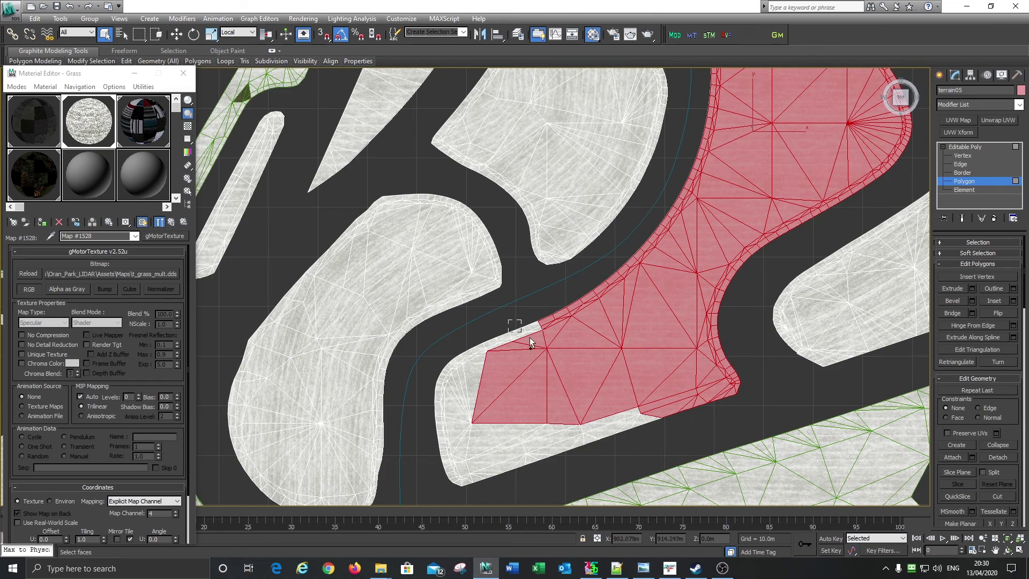
pyautogui.keyDown('ctrl'); pyautogui.moveTo(519, 328); pyautogui.dragTo(572, 360); pyautogui.keyUp('ctrl')
pyautogui.keyDown('ctrl'); pyautogui.moveTo(451, 342); pyautogui.dragTo(508, 392); pyautogui.keyUp('ctrl')
pyautogui.keyDown('ctrl'); pyautogui.moveTo(432, 368); pyautogui.dragTo(515, 464); pyautogui.keyUp('ctrl')
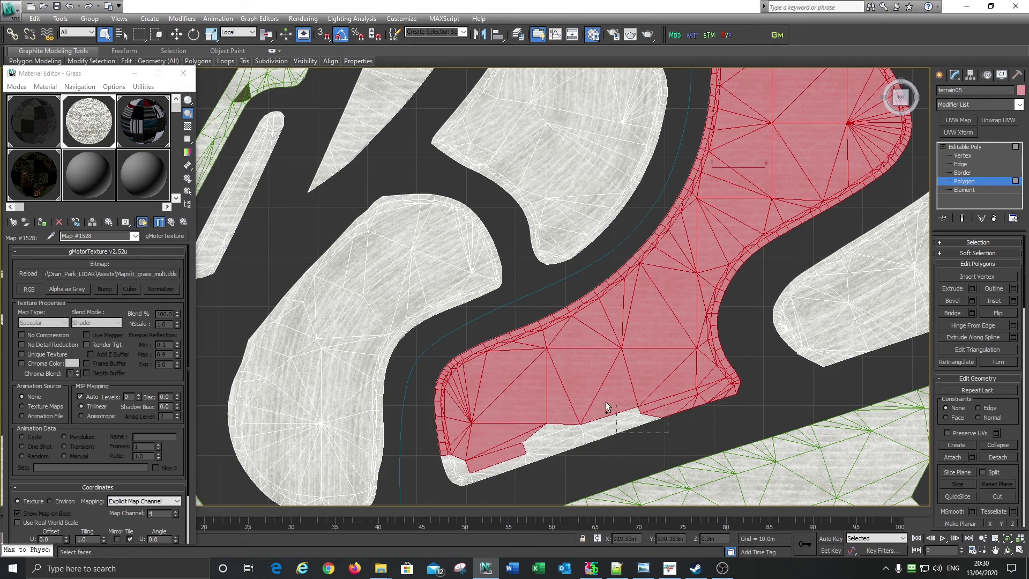
pyautogui.keyDown('ctrl'); pyautogui.moveTo(616, 410); pyautogui.dragTo(615, 411); pyautogui.keyUp('ctrl')
pyautogui.keyDown('ctrl'); pyautogui.moveTo(529, 472); pyautogui.dragTo(425, 446); pyautogui.keyUp('ctrl')
pyautogui.keyDown('ctrl'); pyautogui.moveTo(496, 496); pyautogui.dragTo(503, 487); pyautogui.keyUp('ctrl')
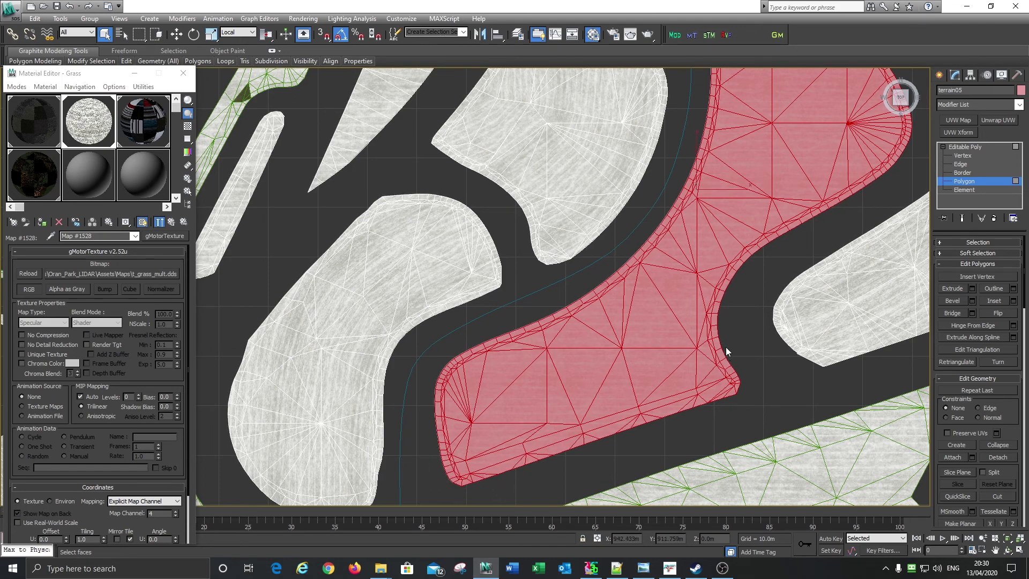
# Step: Turn off shading of the selected faces and add an Unwrap UVW modifier to the large island's selection
pyautogui.press('F2')
pyautogui.moveTo(758, 307); pyautogui.dragTo(715, 441, button='middle')
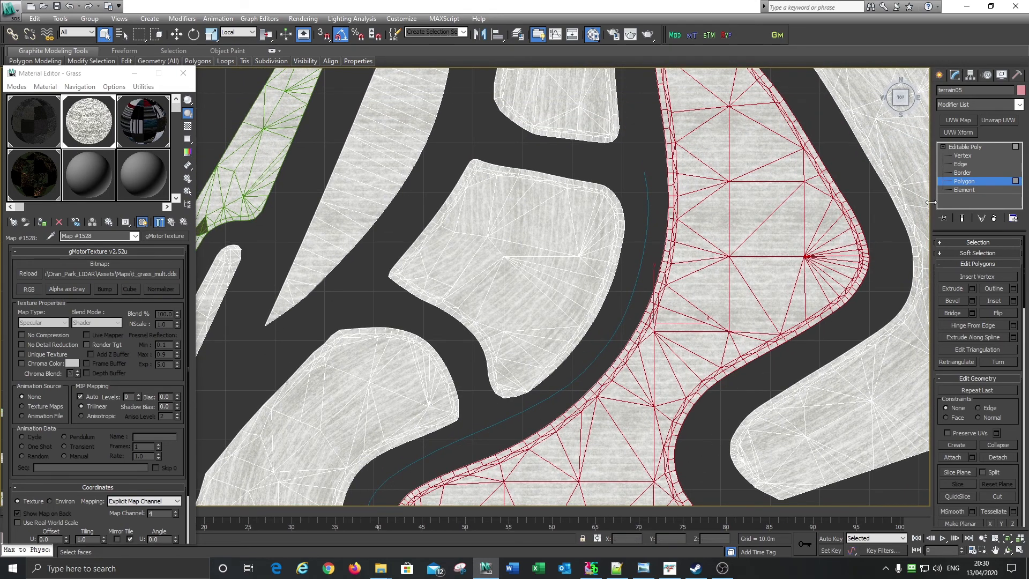
pyautogui.click(994, 121)
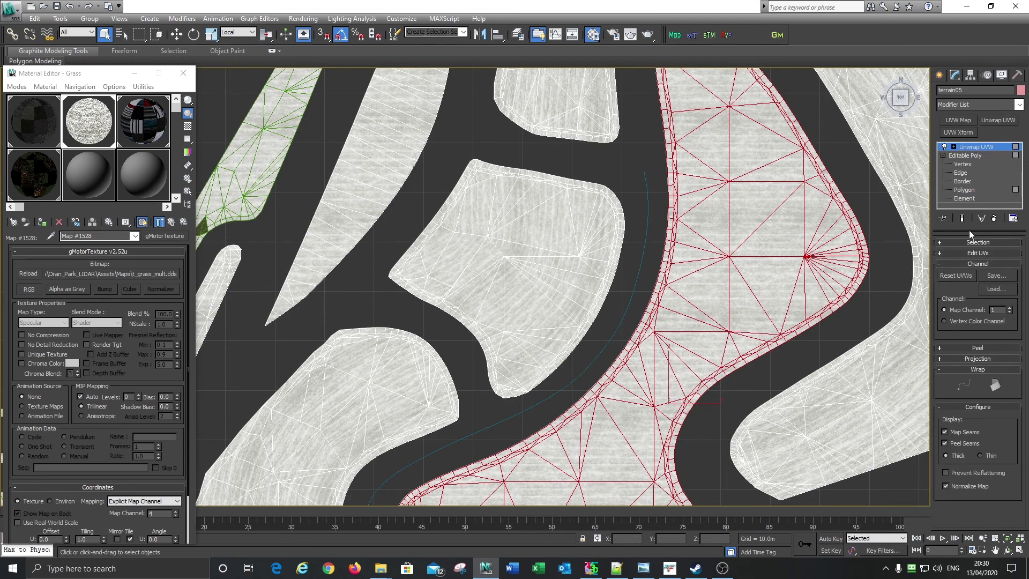
# Step: Switch the Unwrap UVW modifier to map channel 4, abandoning its changes in favour of that channel's existing UVs, and enter Face level
pyautogui.click(954, 147)
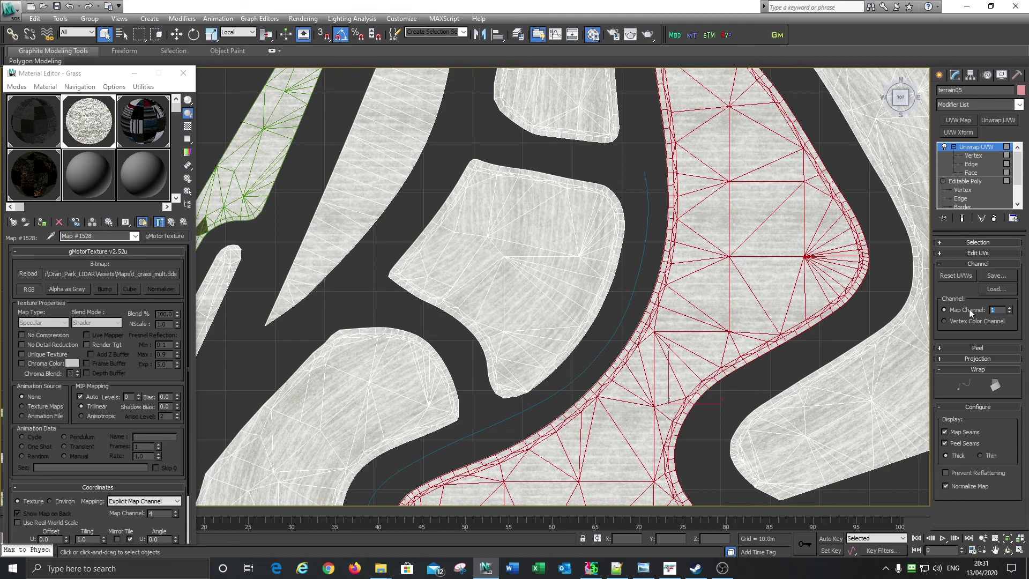
pyautogui.write('4')
pyautogui.press('Return')
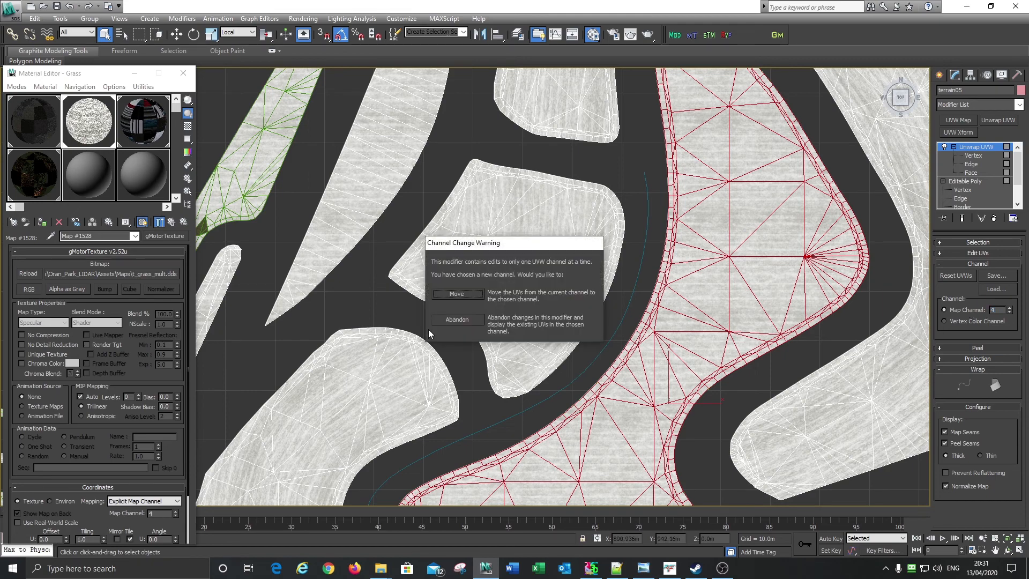
pyautogui.click(456, 320)
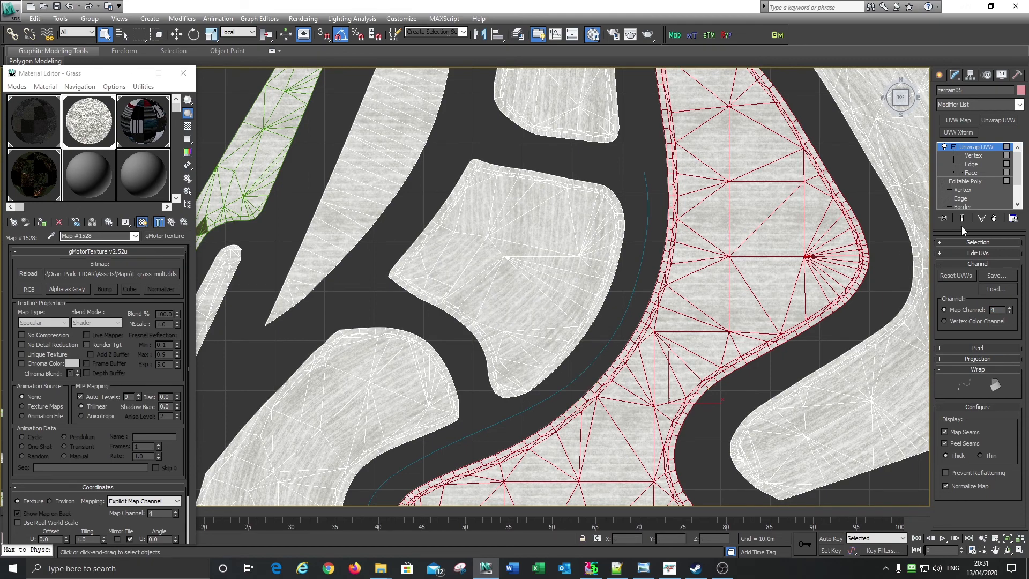
pyautogui.click(972, 172)
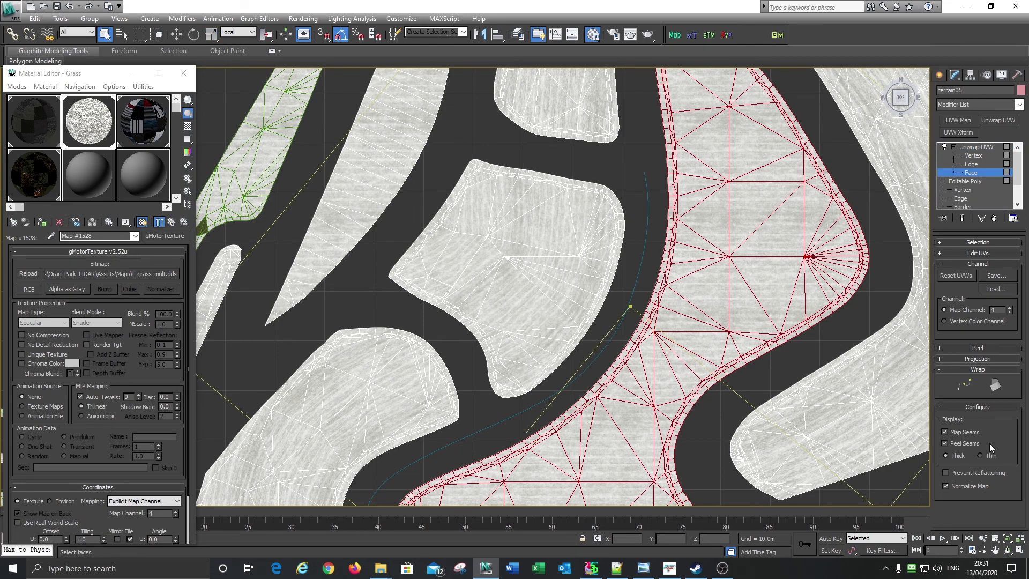
# Step: Spline-map the large island's faces with Planar mapping along the guide spline on its western side and commit the mapping
pyautogui.click(966, 385)
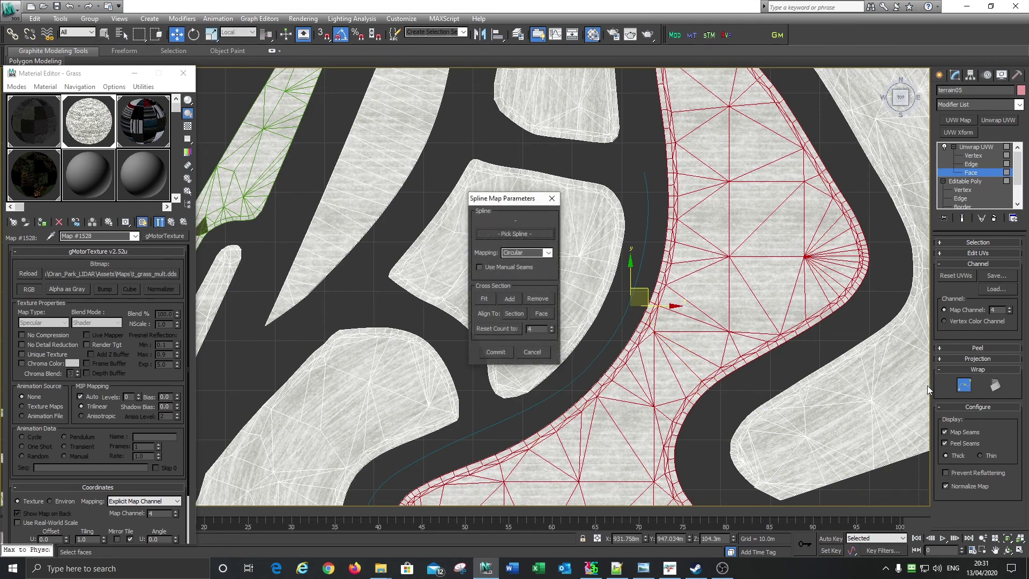
pyautogui.click(550, 255)
pyautogui.click(523, 268)
pyautogui.click(522, 234)
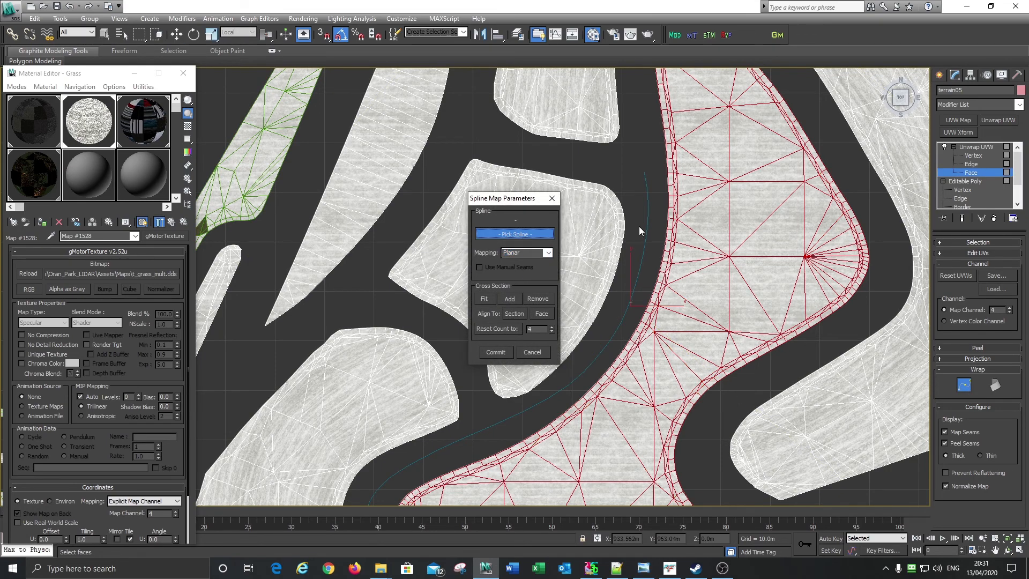
pyautogui.click(649, 224)
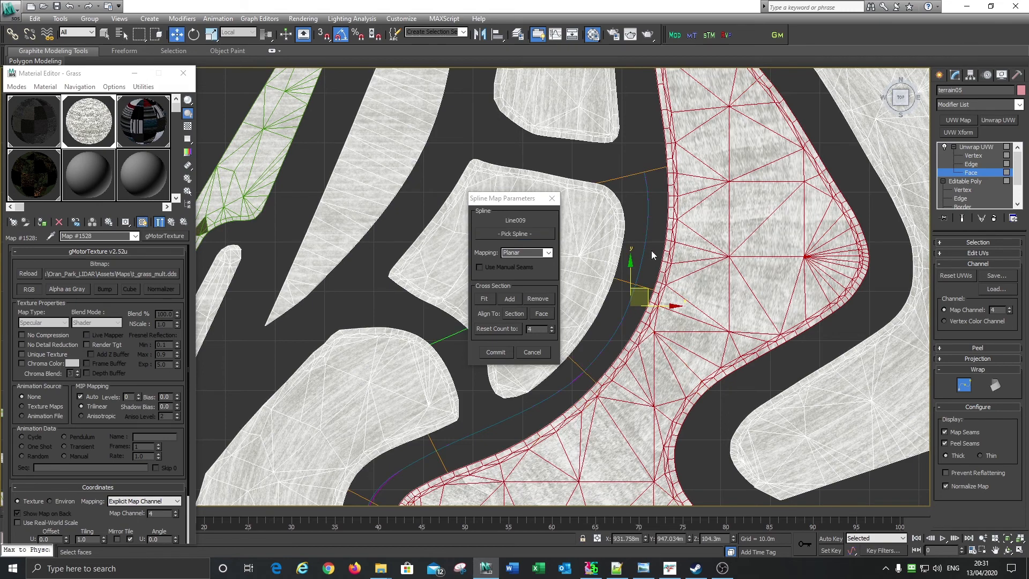
pyautogui.click(495, 352)
# Step: Add a UVW Xform modifier to the large island's faces, rotated 90 degrees about center on map channel 4
pyautogui.moveTo(736, 319); pyautogui.dragTo(658, 286, button='middle')
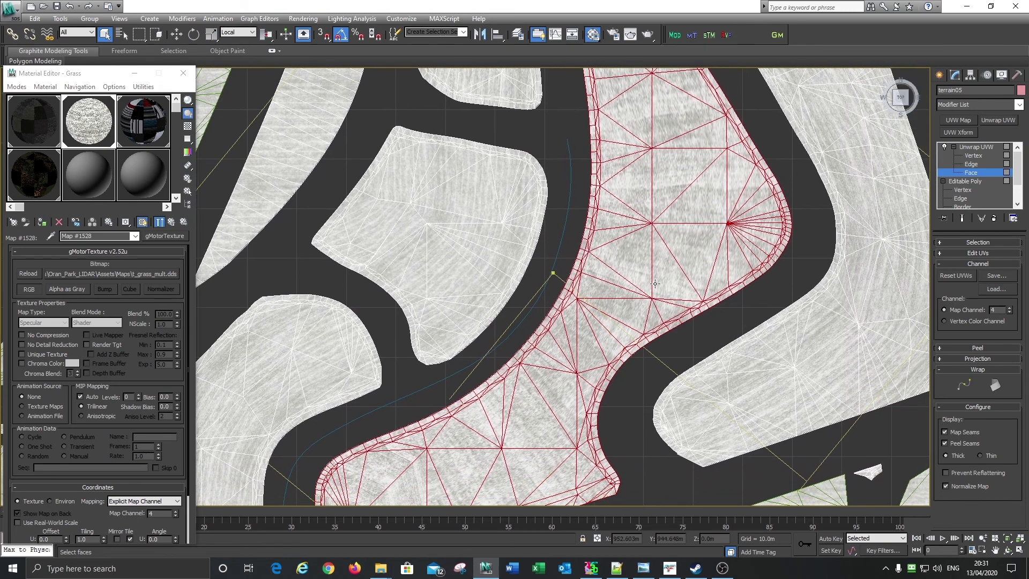
pyautogui.scroll(-4, 658, 285)
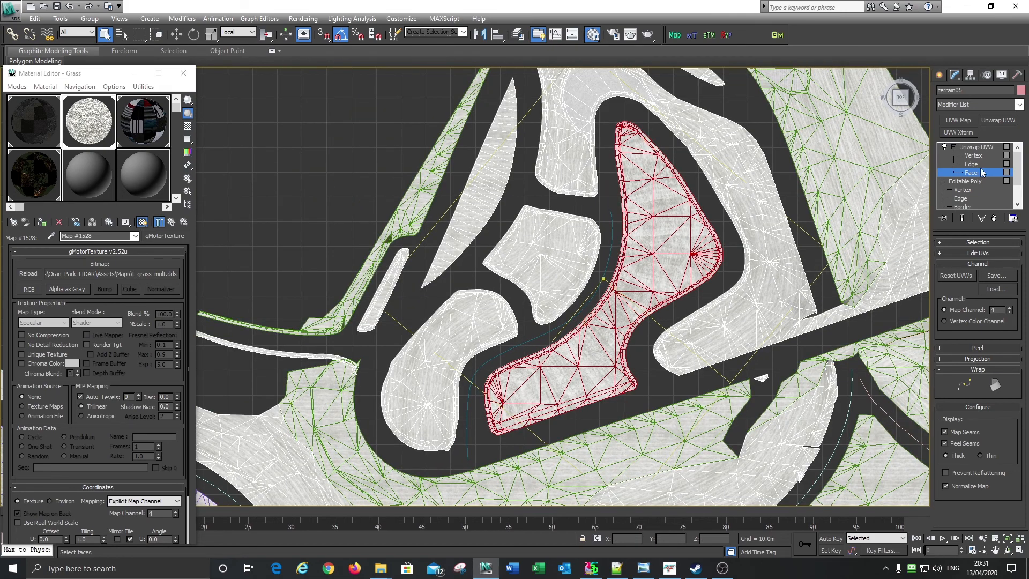
pyautogui.click(959, 134)
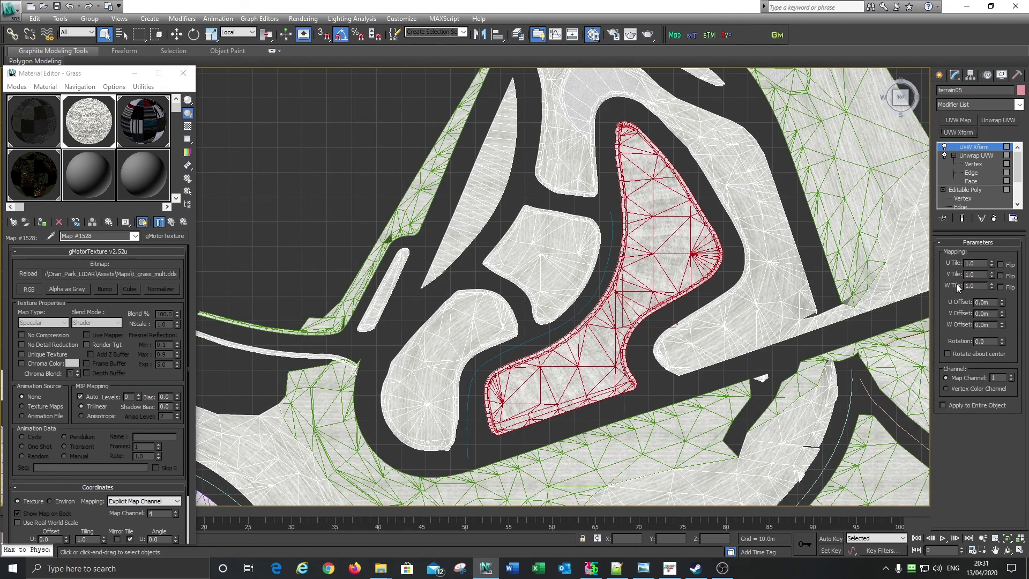
pyautogui.click(953, 354)
pyautogui.write('90')
pyautogui.press('Return')
pyautogui.click(993, 378)
pyautogui.write('4')
pyautogui.press('Return')
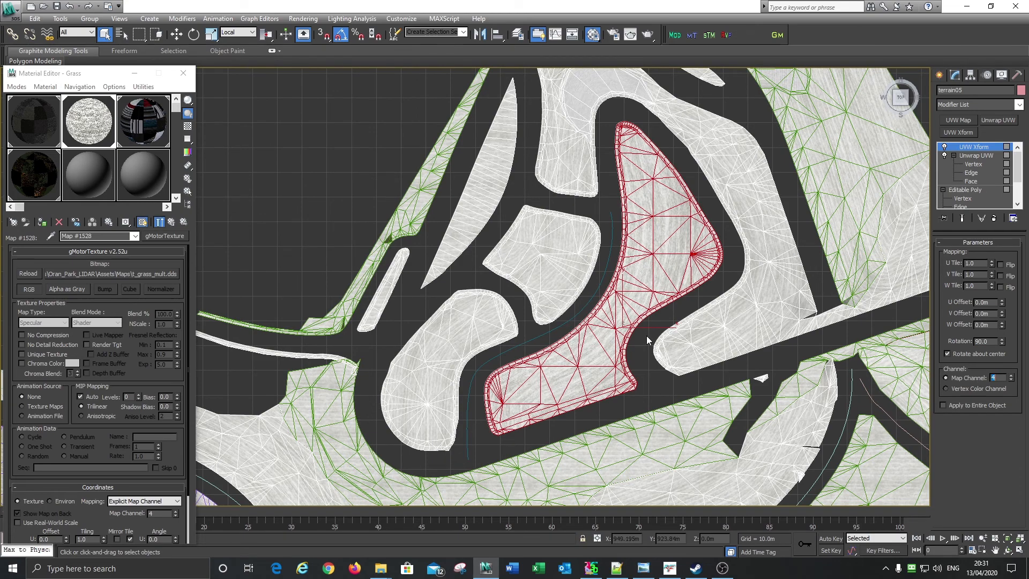
# Step: Set the large island's UVW Xform tiling to 4.0 in U and 2.5 in V, and save the scene
pyautogui.moveTo(645, 336); pyautogui.dragTo(611, 343, button='middle')
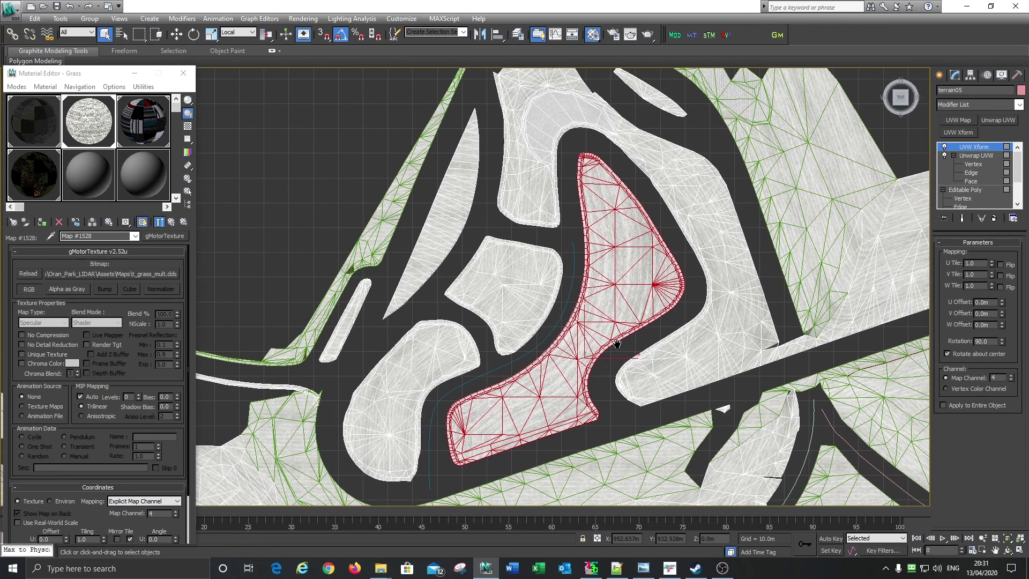
pyautogui.scroll(2, 630, 312)
pyautogui.scroll(3, 627, 316)
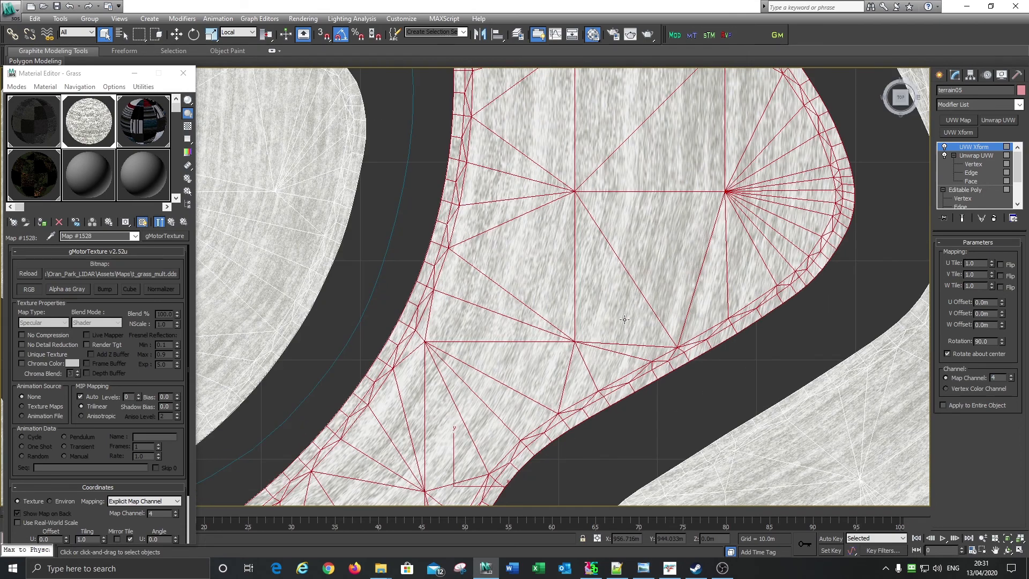
pyautogui.doubleClick(991, 266)
pyautogui.moveTo(979, 265); pyautogui.dragTo(939, 257)
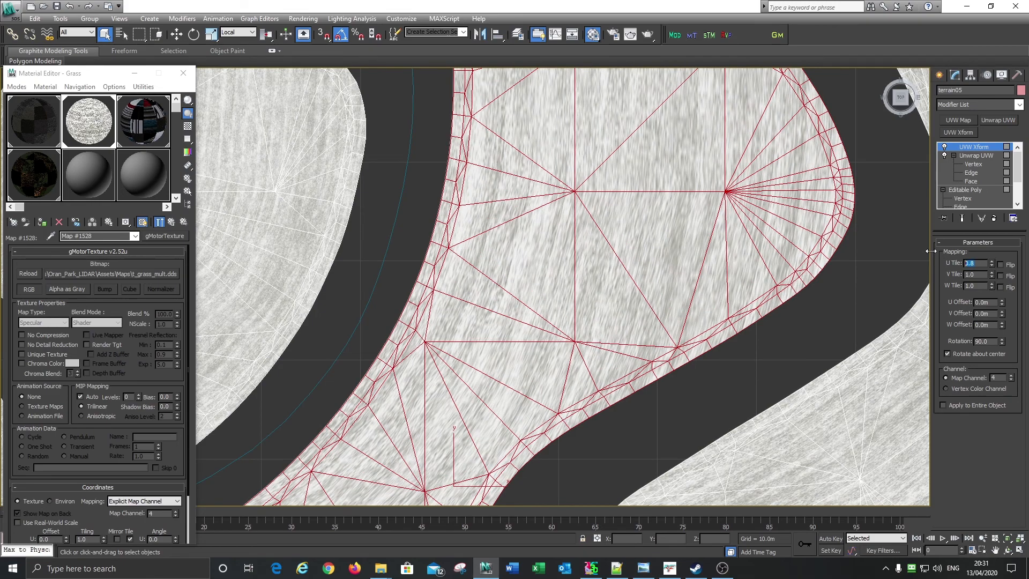
pyautogui.write('4')
pyautogui.press('Return')
pyautogui.scroll(5, 562, 252)
pyautogui.scroll(-8, 561, 251)
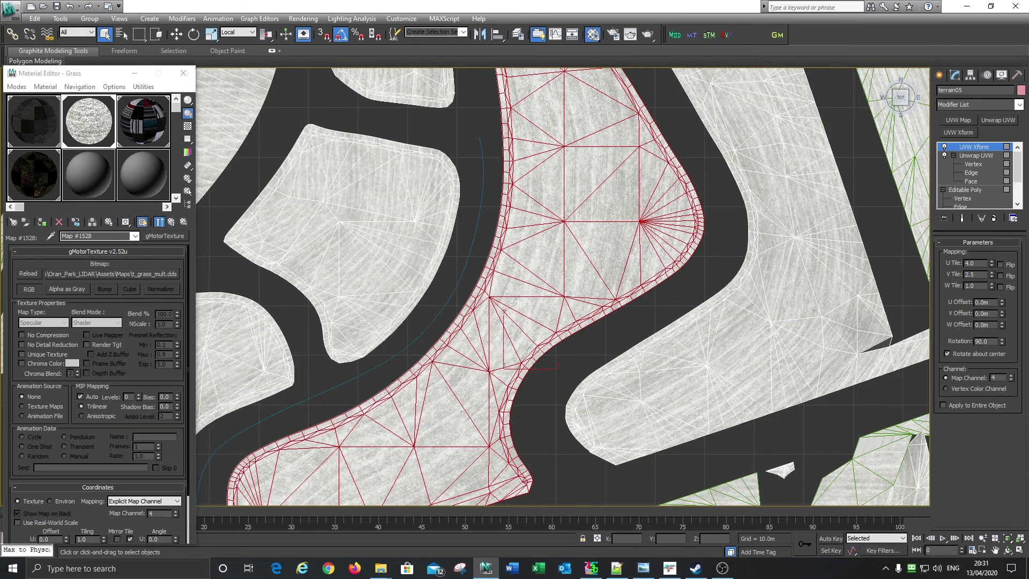
pyautogui.press('Return')
pyautogui.hotkey('ctrl', 's')
# Step: Collapse the terrain's modifier stack down from the UVW Xform, accepting the removal of the stacked modifiers
pyautogui.moveTo(605, 317); pyautogui.dragTo(648, 262, button='middle')
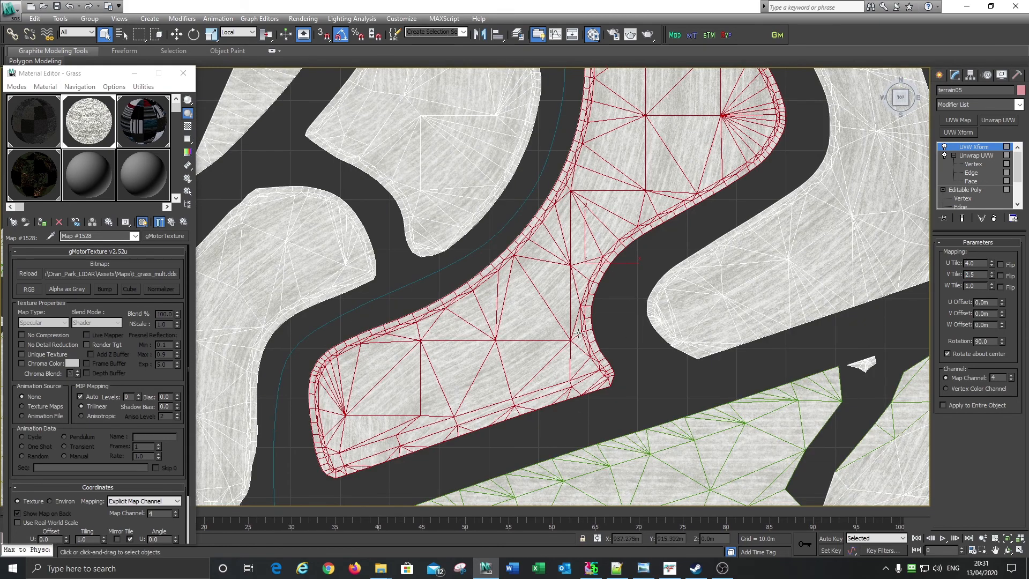
pyautogui.moveTo(579, 333); pyautogui.dragTo(603, 307, button='middle')
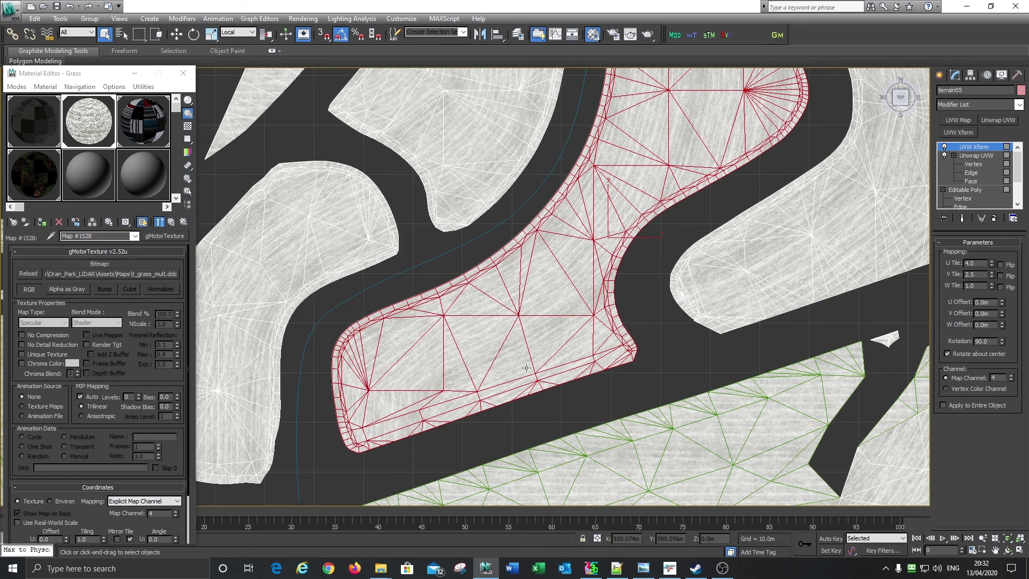
pyautogui.moveTo(646, 327); pyautogui.dragTo(502, 392, button='middle')
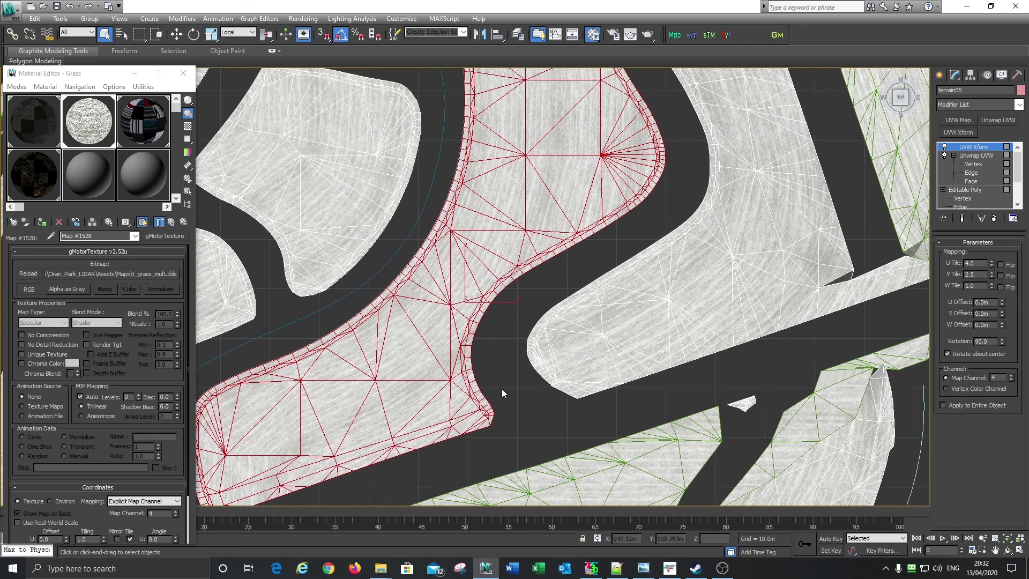
pyautogui.rightClick(969, 146)
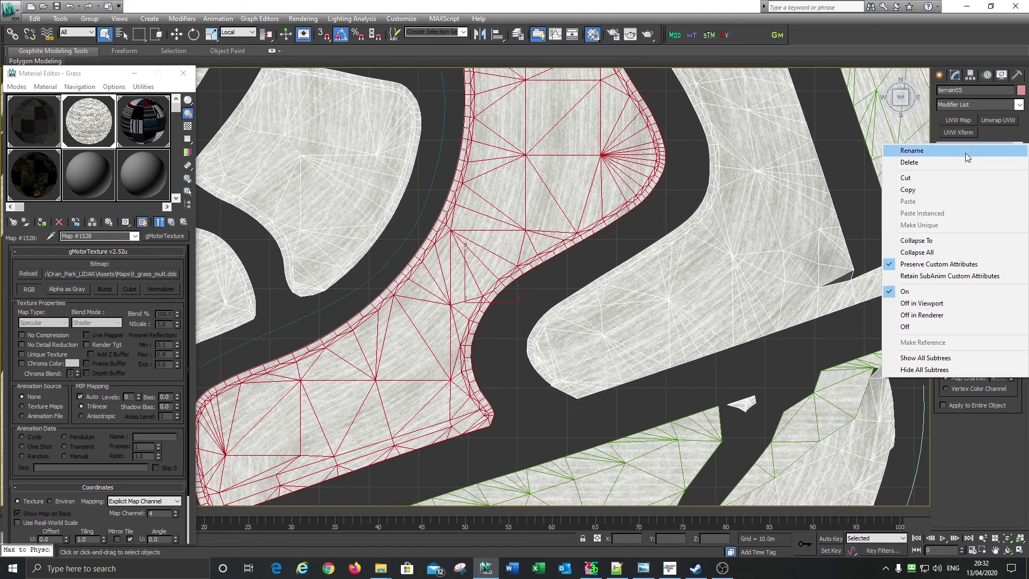
pyautogui.click(917, 240)
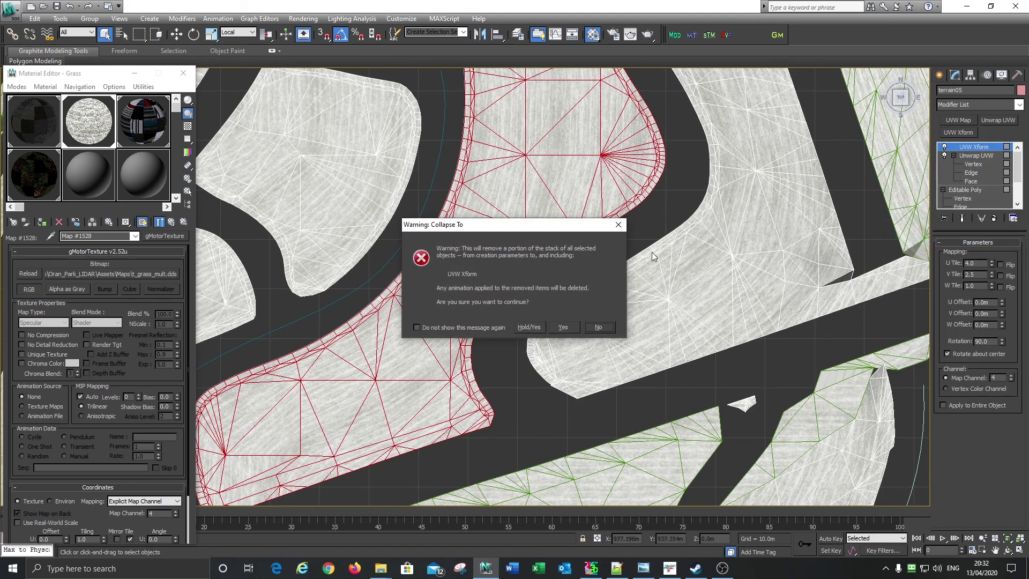
pyautogui.click(563, 327)
# Step: Select all scene objects and export their mesh with the GMT Converter utility
pyautogui.scroll(-8, 510, 348)
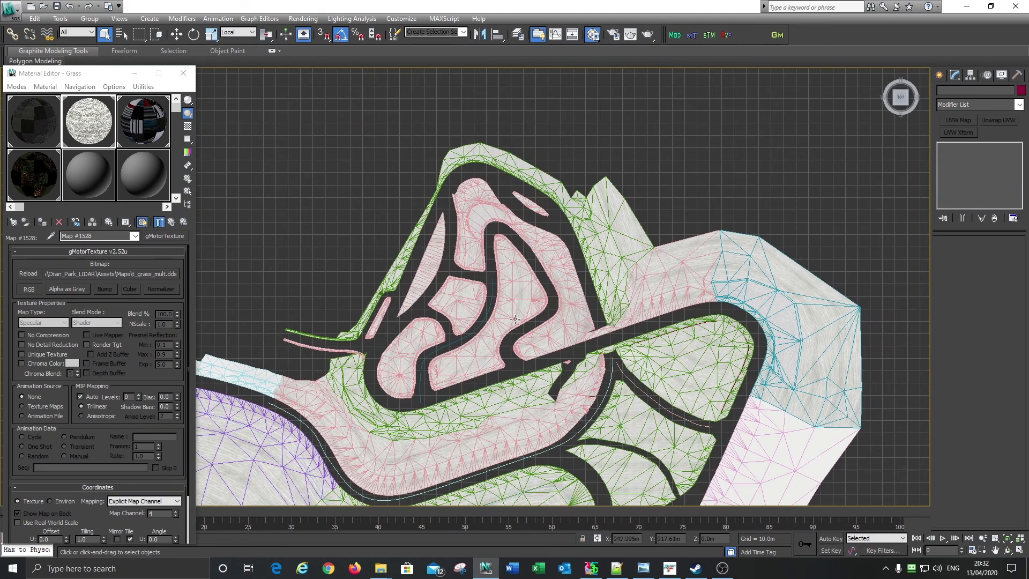
pyautogui.moveTo(592, 356); pyautogui.dragTo(690, 270, button='middle')
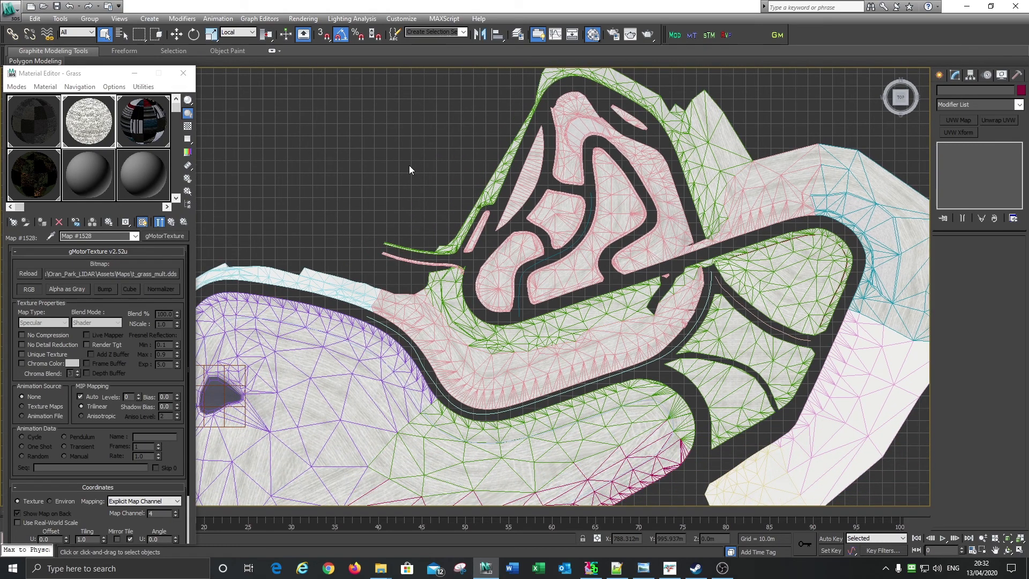
pyautogui.hotkey('ctrl', 'a')
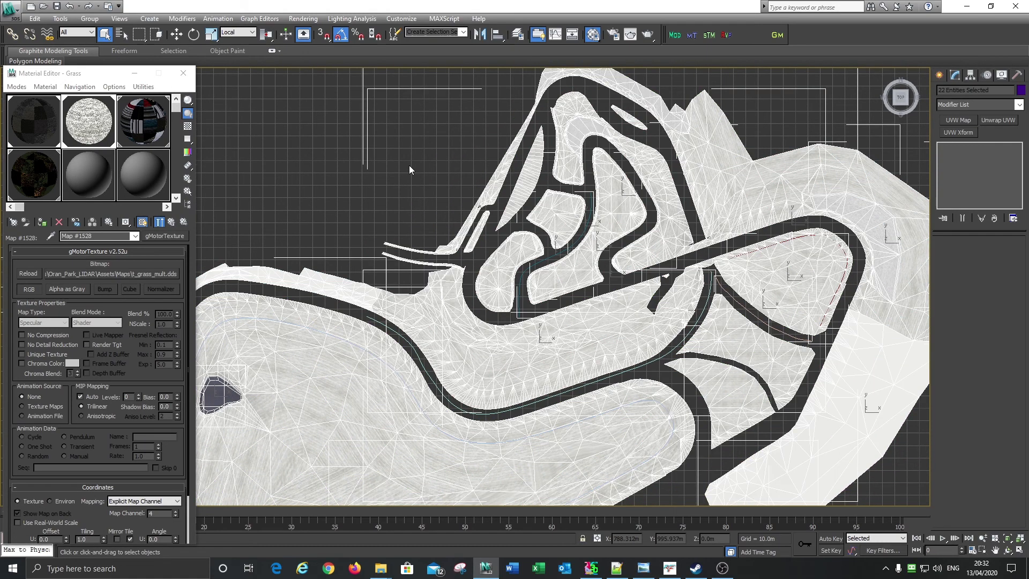
pyautogui.click(1017, 75)
pyautogui.click(978, 232)
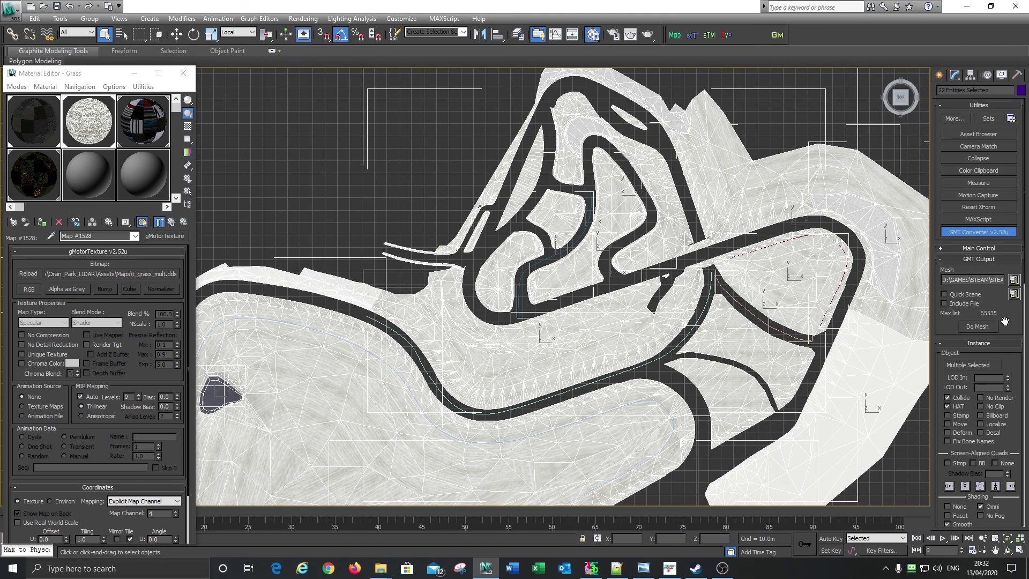
pyautogui.scroll(-5, 1018, 379)
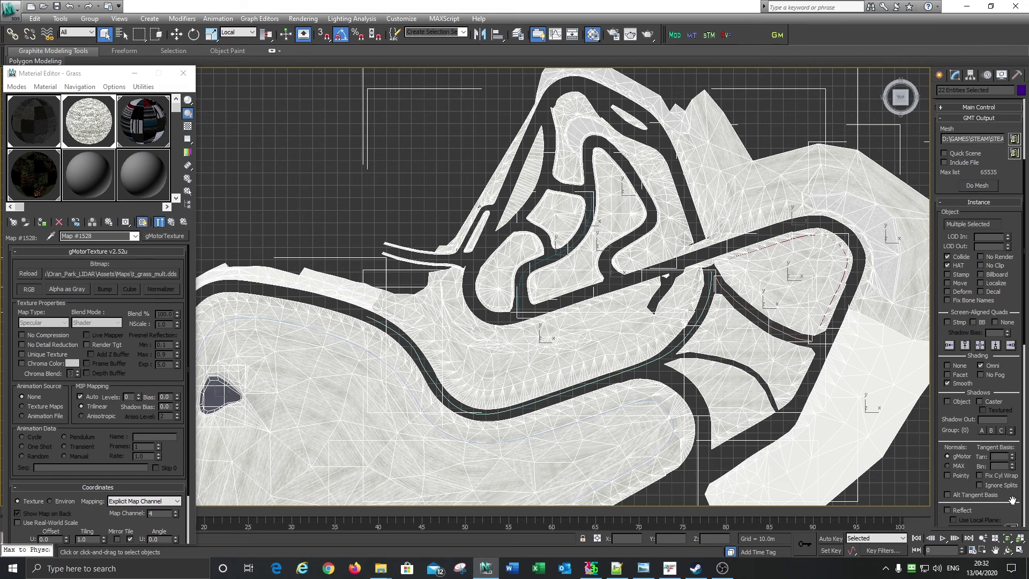
pyautogui.click(974, 185)
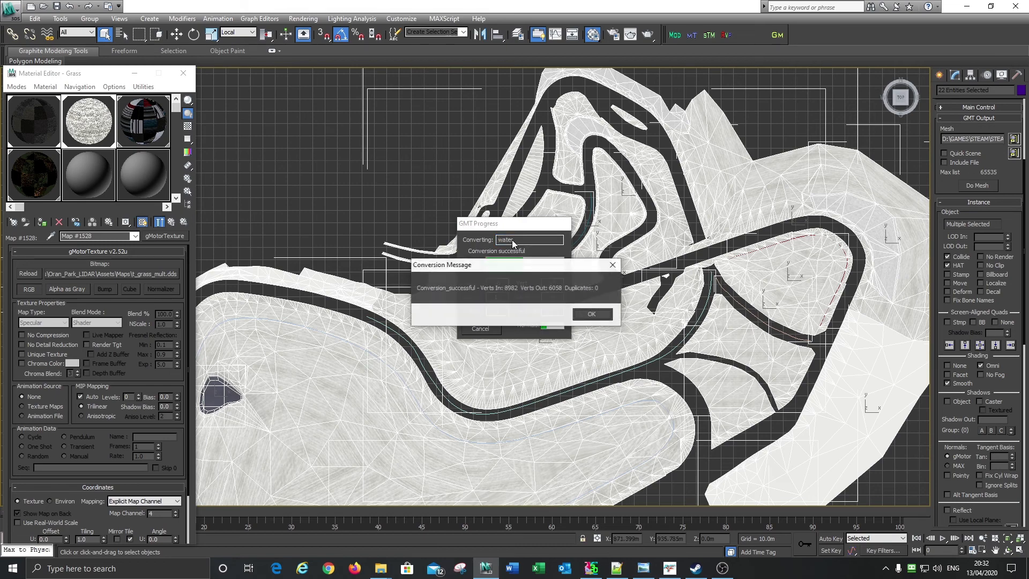
pyautogui.click(592, 314)
# Step: Save the scene with nothing selected and start Dev Mode from the rFactor 2 Launcher
pyautogui.click(287, 163)
pyautogui.click(57, 6)
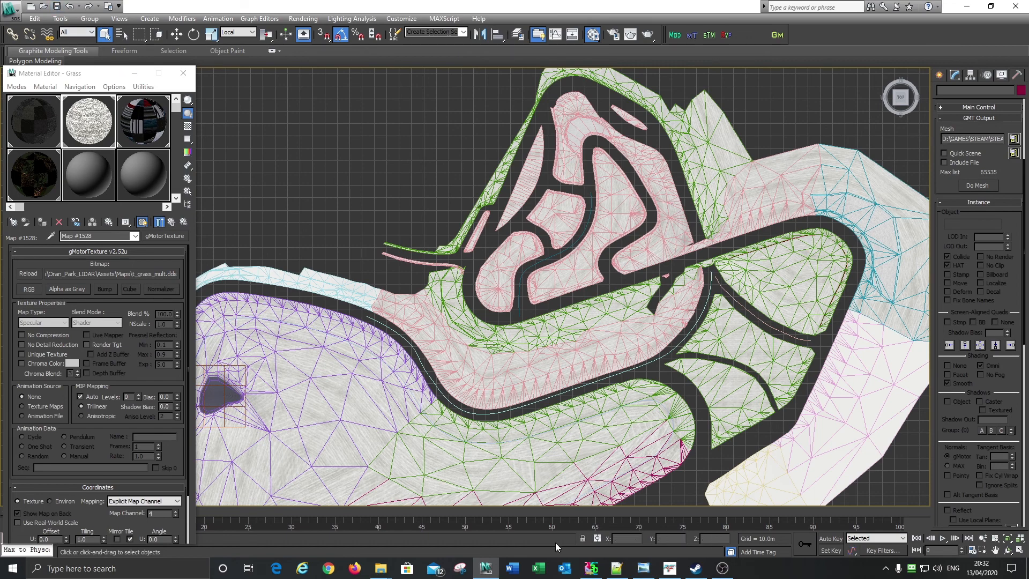
pyautogui.click(670, 568)
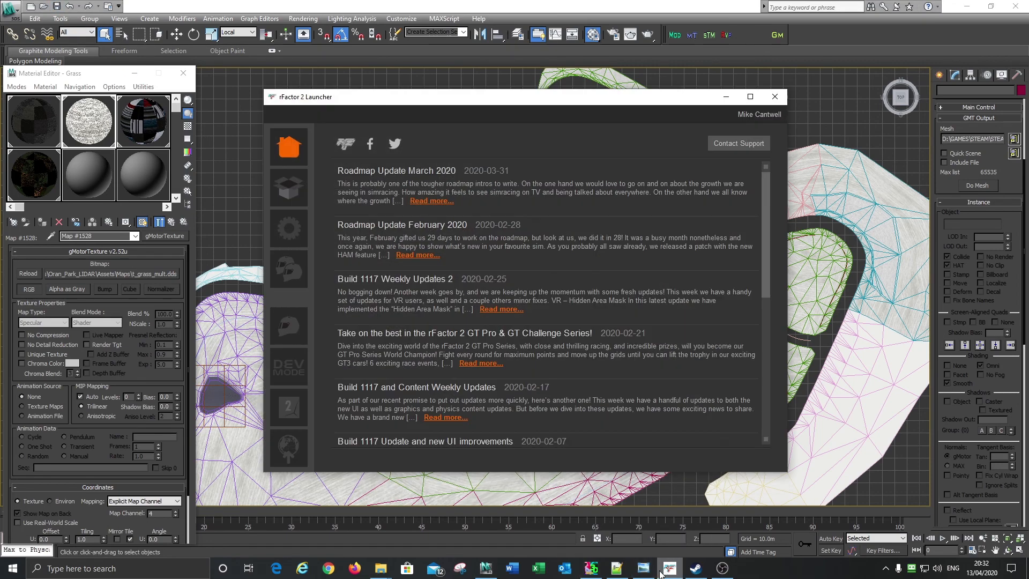
pyautogui.click(289, 373)
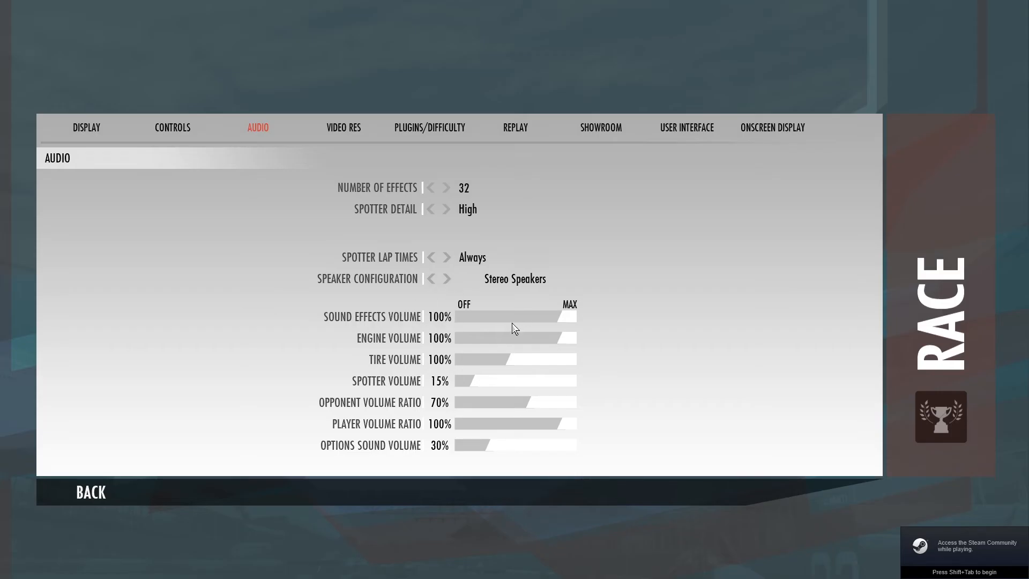
# Step: Lower the sound effects volume to 47%, engine volume to 44%, opponent volume ratio to 45% and player volume ratio to 46%
pyautogui.click(510, 320)
pyautogui.click(508, 338)
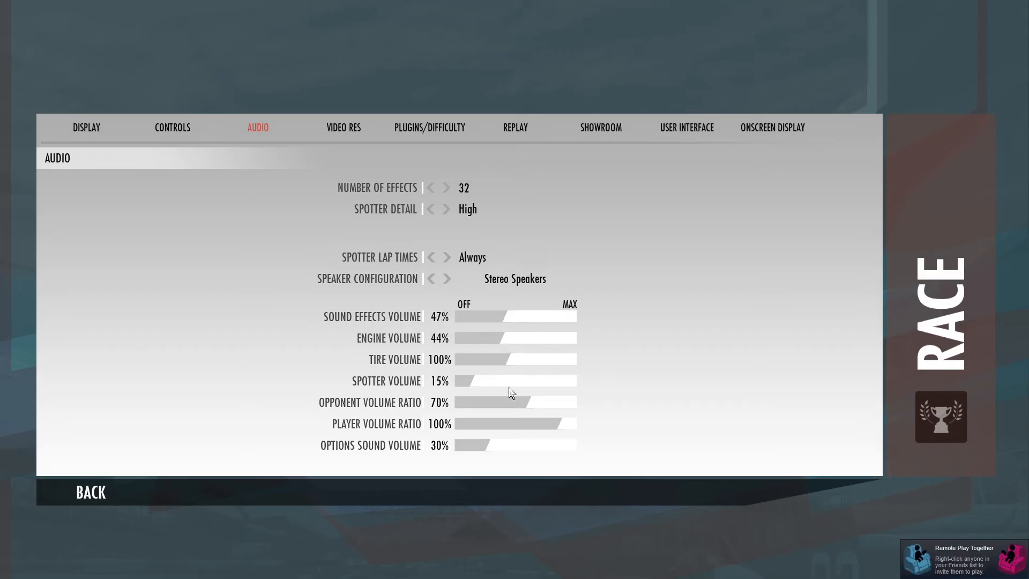
pyautogui.click(509, 405)
pyautogui.click(510, 426)
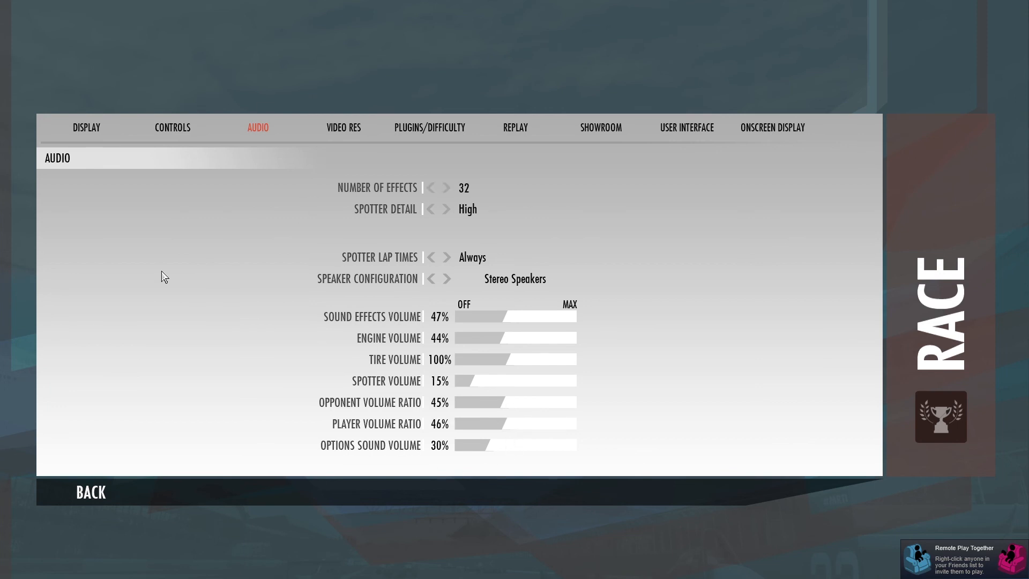
# Step: Leave the audio options and start the practice session on the ORANPARKLIDAR track
pyautogui.click(92, 492)
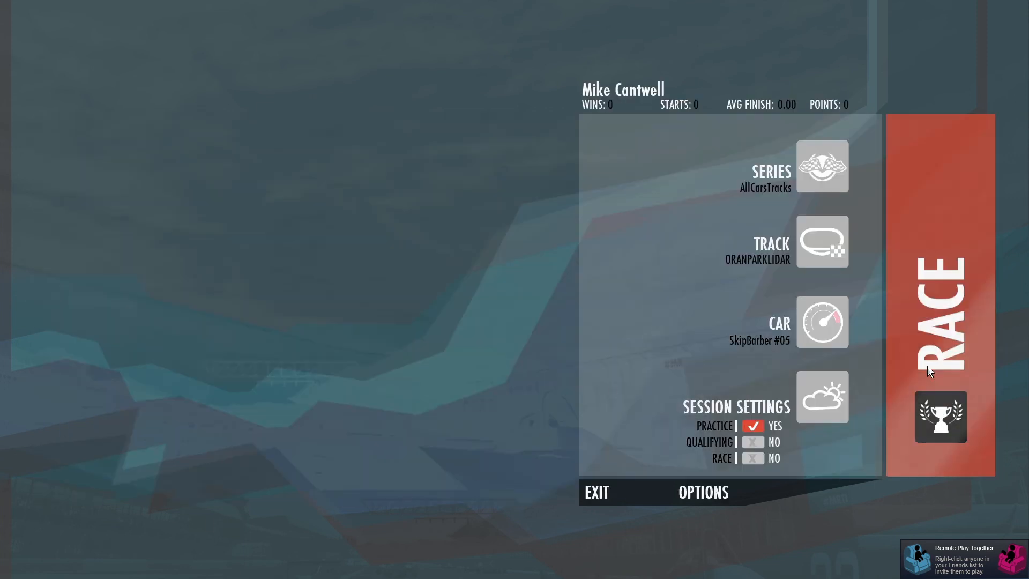
pyautogui.click(913, 358)
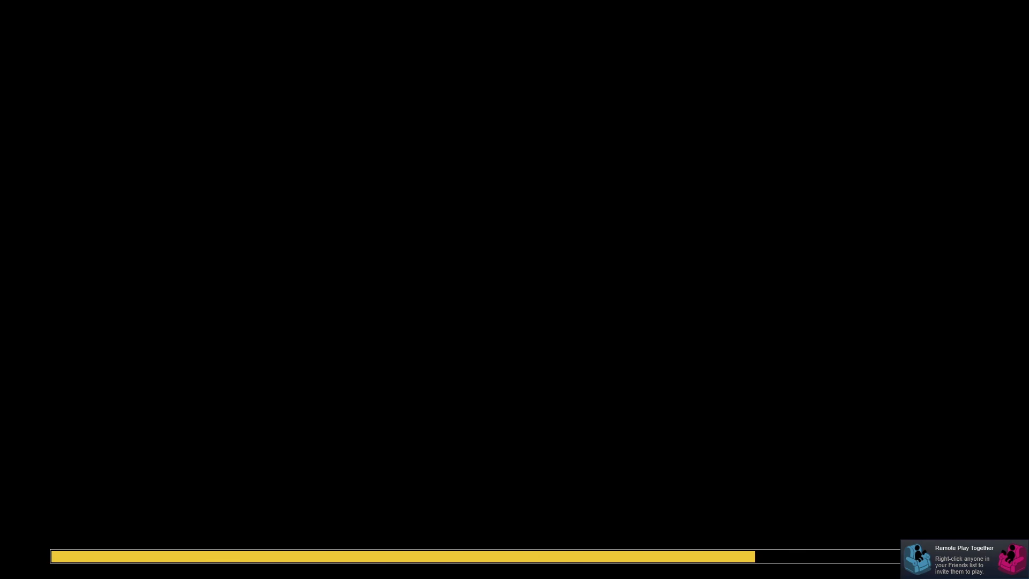